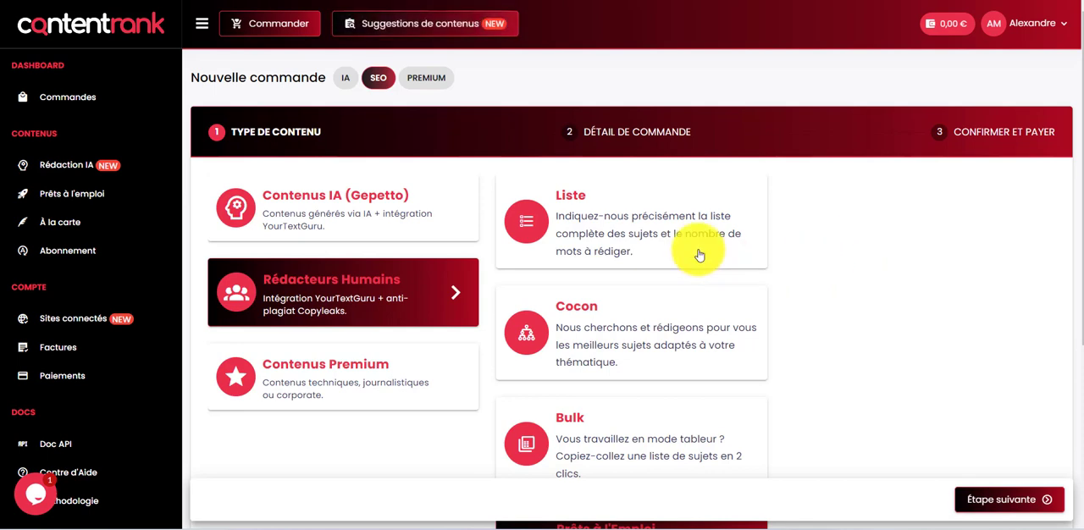
Step: Open the form for adding a new connected site for automatic publication
{"action": "left_click", "coordinate": [75, 320]}
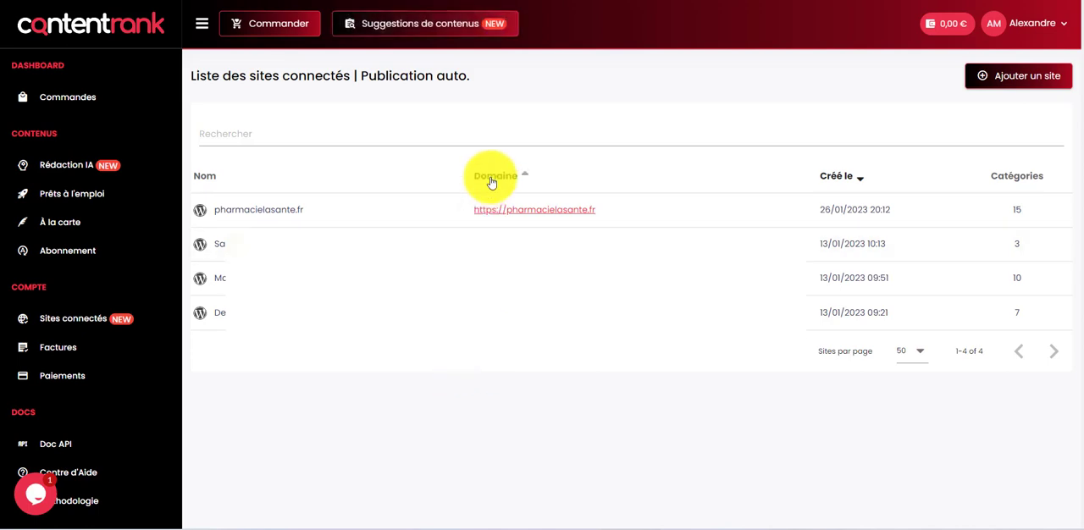
{"action": "left_click", "coordinate": [989, 85]}
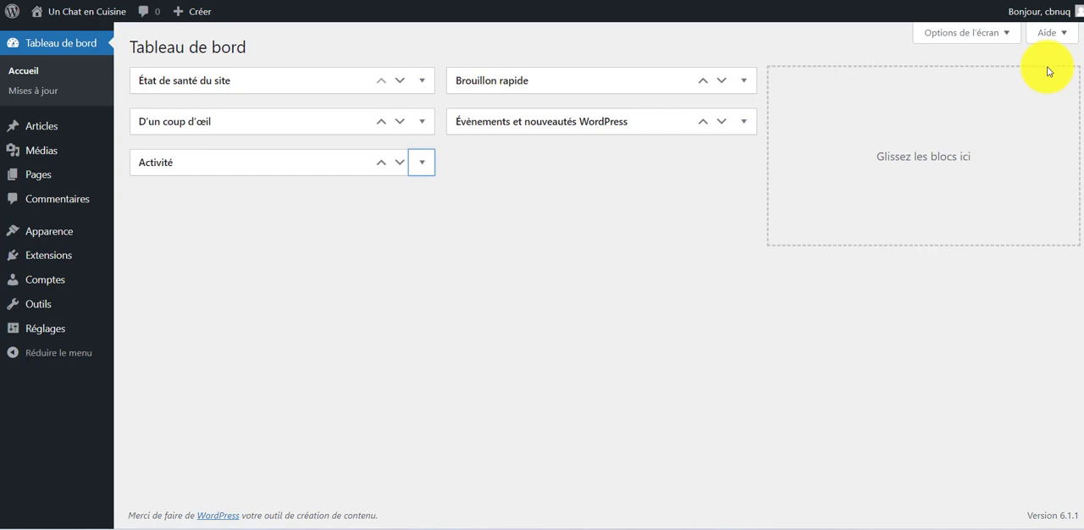
Step: Switch to the WordPress dashboard, open the user profile and copy the account's e-mail address
{"action": "mouse_move", "coordinate": [1040, 11]}
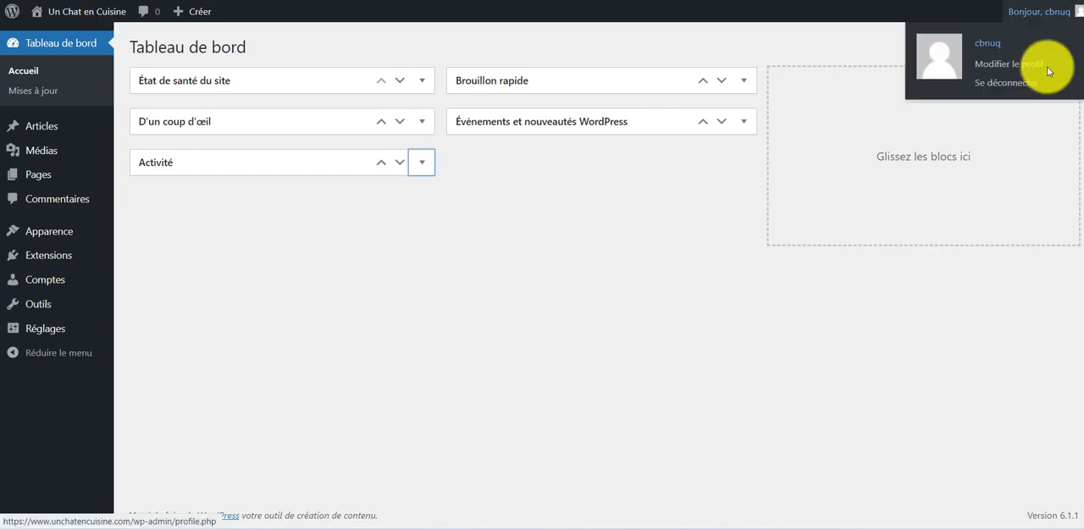
{"action": "left_click", "coordinate": [1048, 67]}
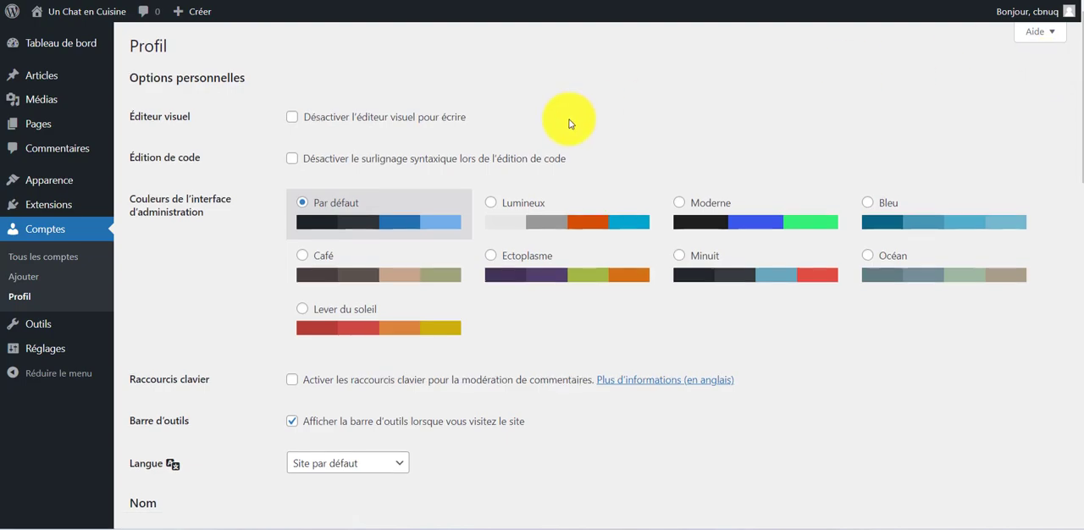
{"action": "scroll", "coordinate": [579, 140], "scroll_direction": "down", "scroll_amount": 7}
{"action": "left_click_drag", "start_coordinate": [462, 155], "coordinate": [285, 153]}
{"action": "key", "text": "ctrl+c"}
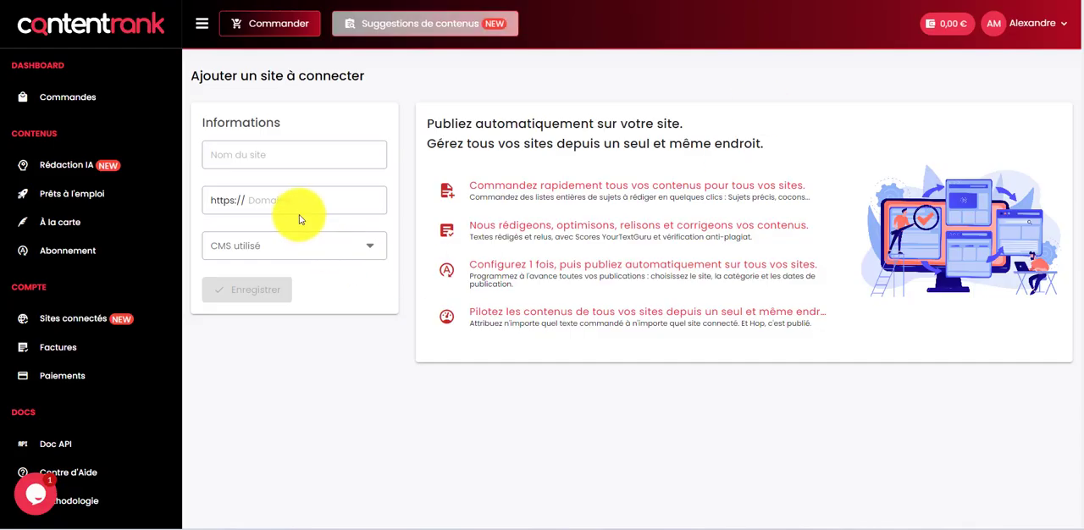
Step: In the Content Rank connection form, choose WordPress as the CMS and enter the copied WordPress account e-mail
{"action": "left_click", "coordinate": [293, 243]}
{"action": "left_click", "coordinate": [273, 252]}
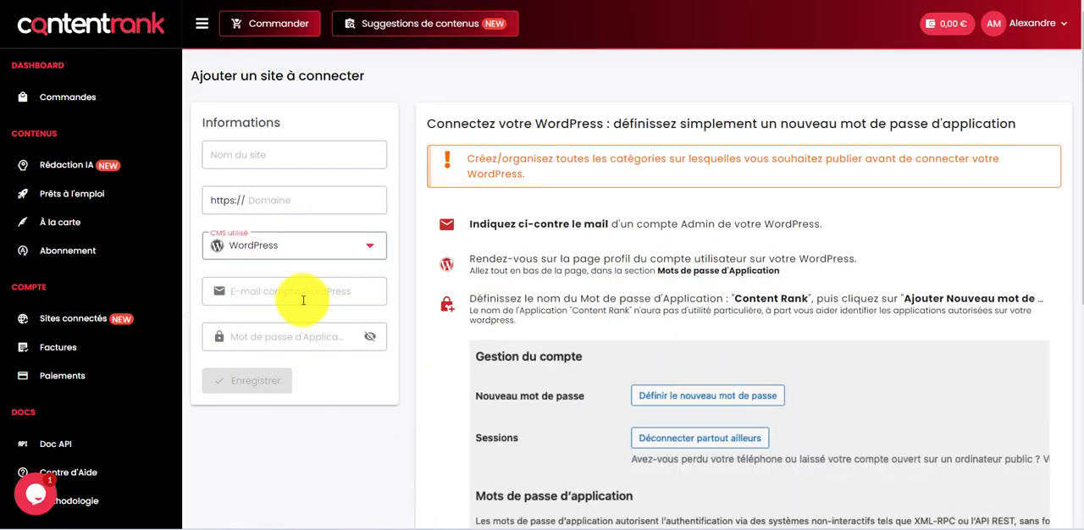
{"action": "left_click", "coordinate": [304, 298]}
{"action": "key", "text": "ctrl+v"}
{"action": "key", "text": "ctrl+a"}
{"action": "key", "text": "ctrl+v"}
{"action": "left_click", "coordinate": [363, 473]}
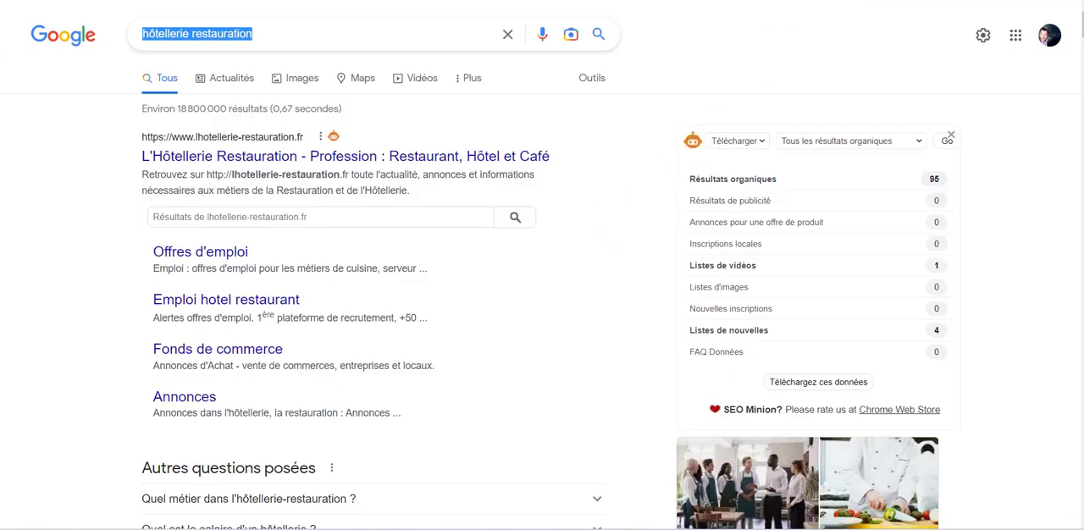
Step: Create a new application password named "nimportequoi" in the WordPress profile
{"action": "scroll", "coordinate": [603, 224], "scroll_direction": "down", "scroll_amount": 5}
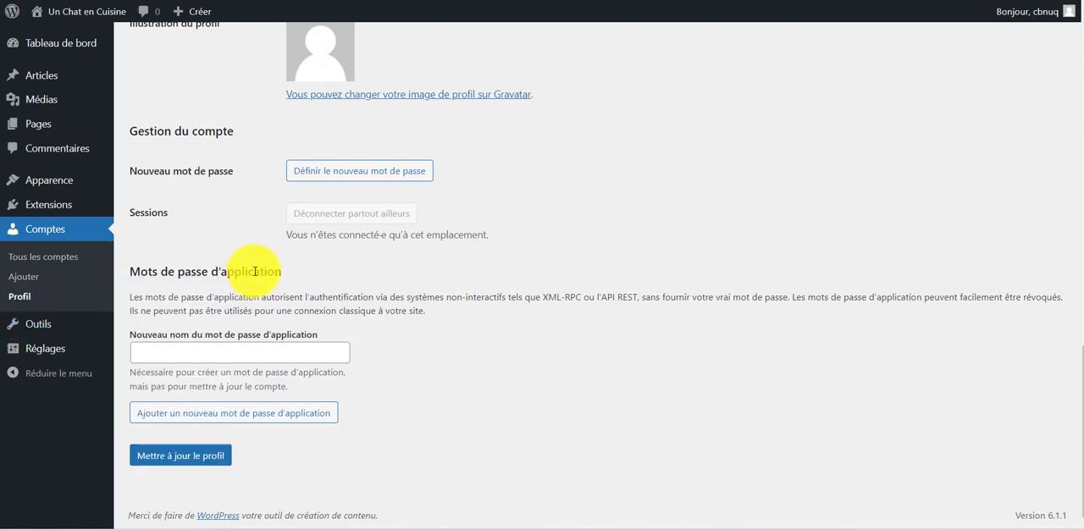
{"action": "left_click", "coordinate": [280, 354]}
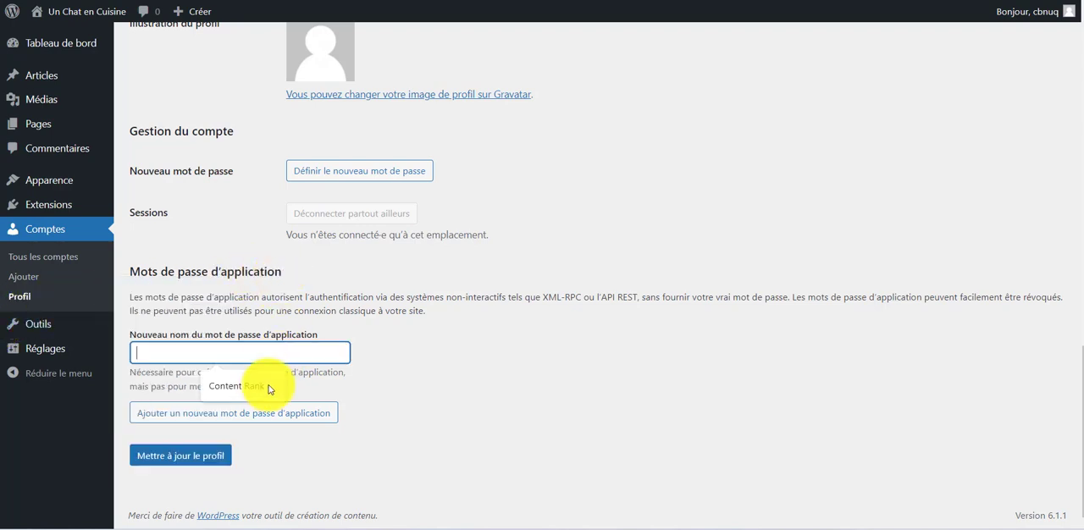
{"action": "left_click", "coordinate": [269, 389]}
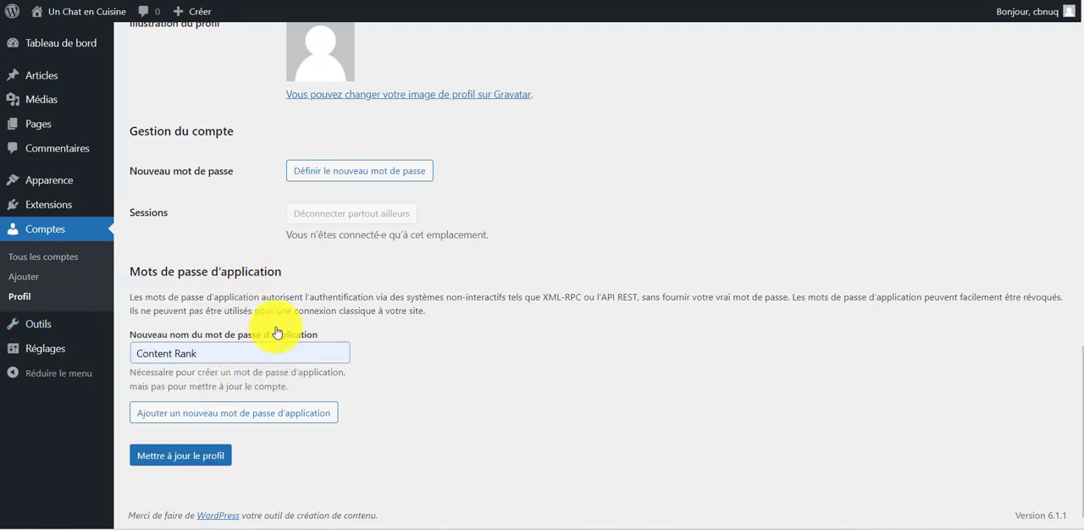
{"action": "key", "text": "ctrl+a"}
{"action": "type", "text": "nimpotequoi"}
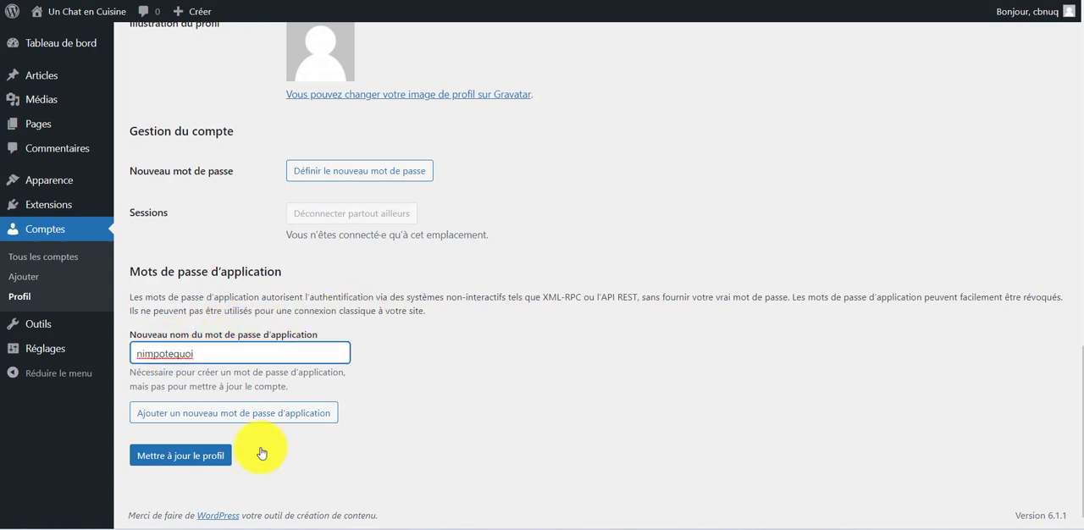
{"action": "key", "text": "Left"}
{"action": "key", "text": "Left"}
{"action": "key", "text": "Left"}
{"action": "key", "text": "Left"}
{"action": "key", "text": "Left"}
{"action": "key", "text": "Left"}
{"action": "type", "text": "r"}
{"action": "left_click", "coordinate": [288, 425]}
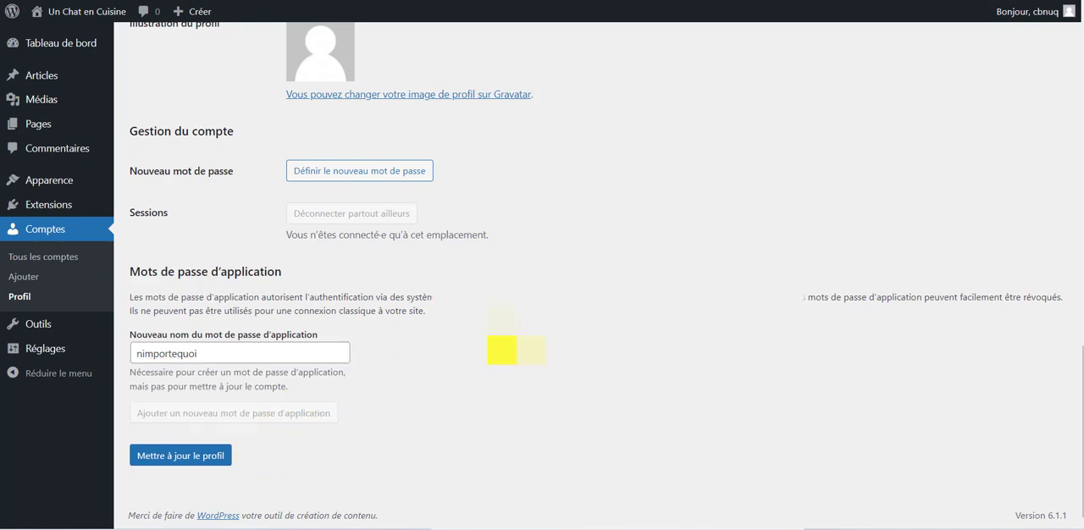
Step: Copy the generated application password from WordPress and paste it into the application password field of the Content Rank form
{"action": "scroll", "coordinate": [487, 356], "scroll_direction": "down", "scroll_amount": 2}
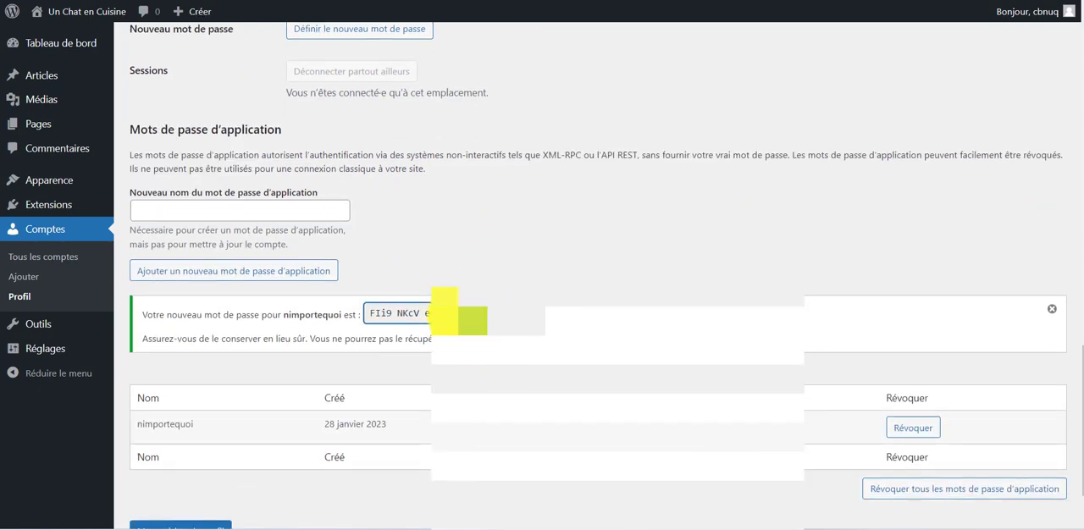
{"action": "left_click", "coordinate": [462, 316]}
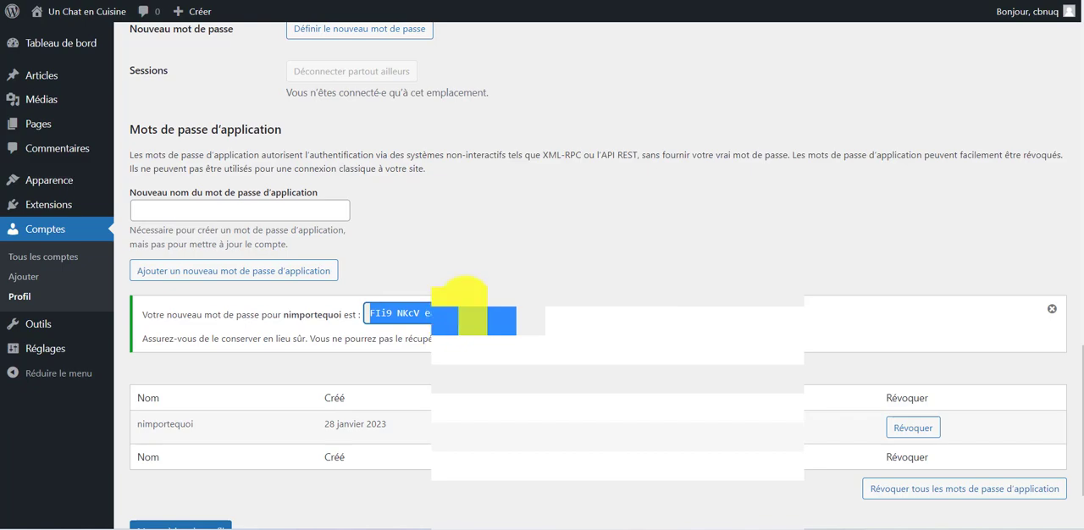
{"action": "left_click", "coordinate": [805, 0]}
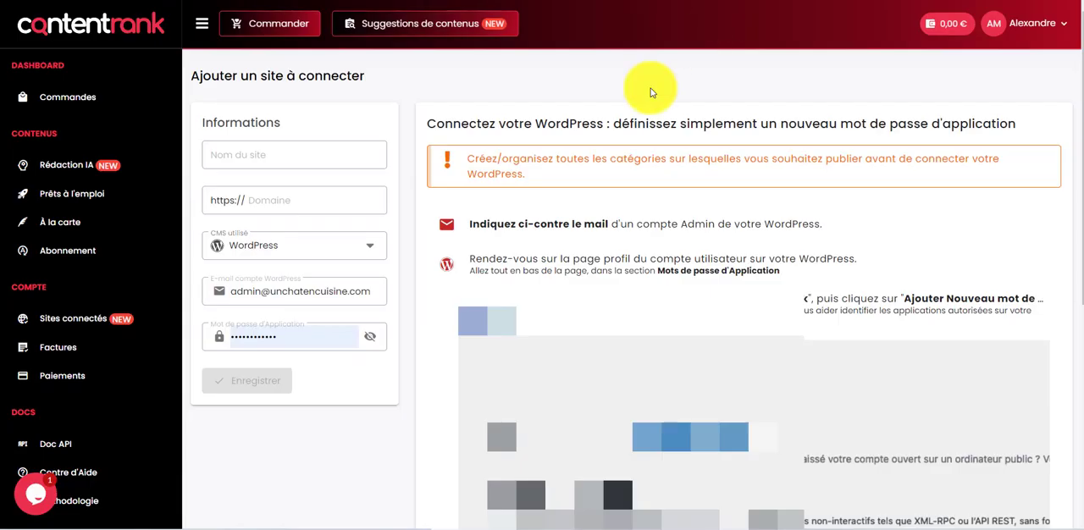
{"action": "double_click", "coordinate": [260, 335]}
{"action": "key", "text": "ctrl+v"}
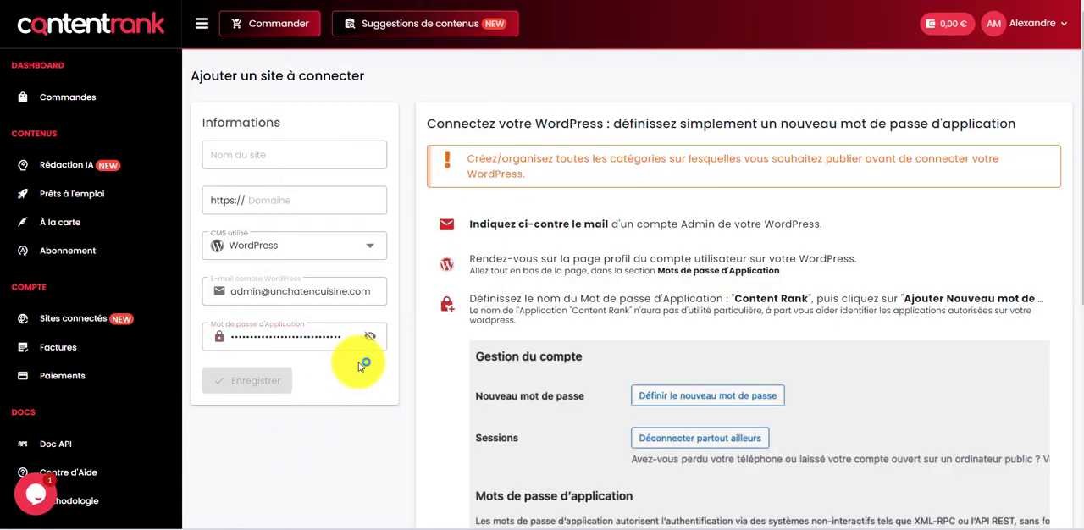
Step: Reveal the pasted application password and compare it with the one generated in WordPress
{"action": "left_click", "coordinate": [369, 337]}
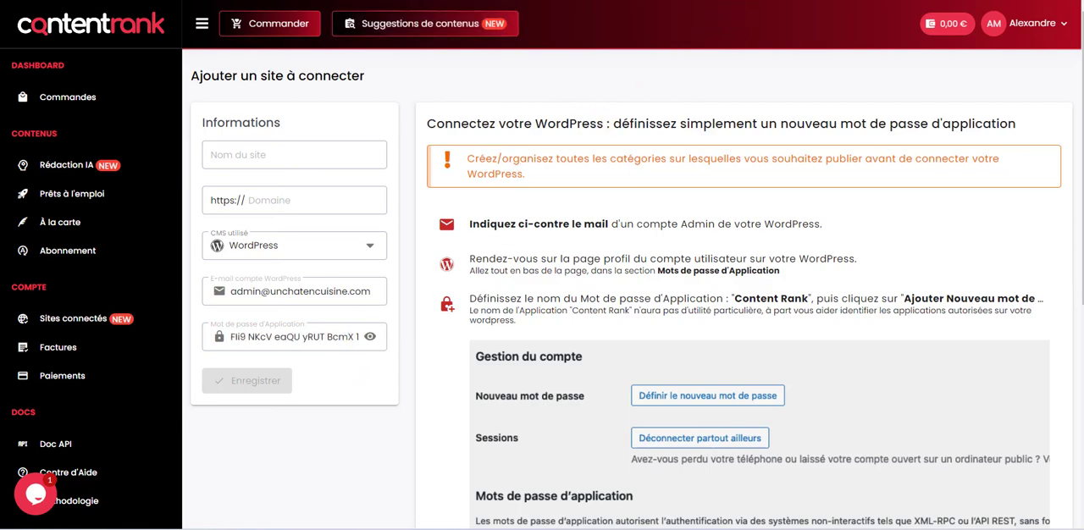
{"action": "left_click", "coordinate": [771, 0]}
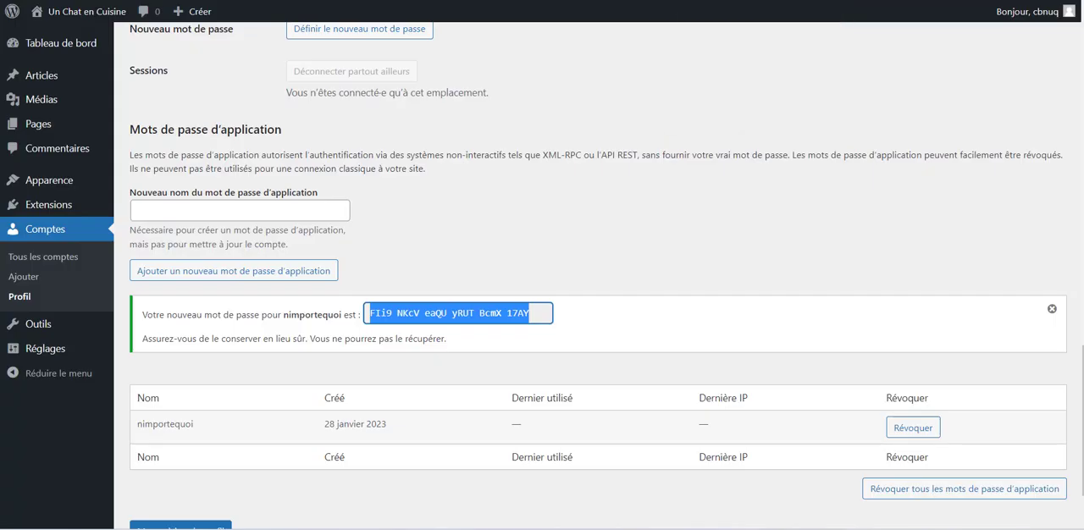
{"action": "left_click", "coordinate": [627, 0]}
{"action": "left_click_drag", "start_coordinate": [327, 338], "coordinate": [380, 335]}
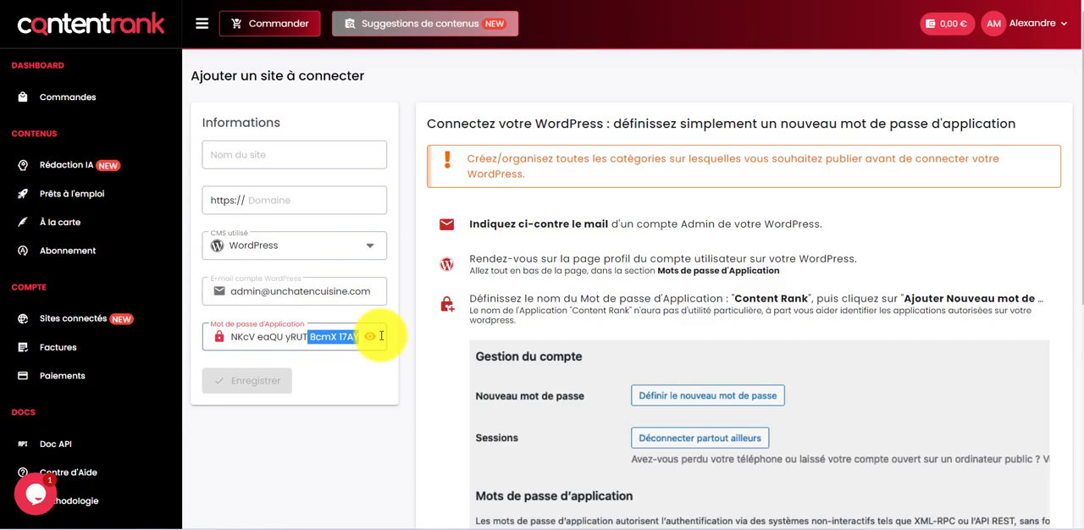
{"action": "left_click", "coordinate": [296, 480]}
{"action": "left_click", "coordinate": [770, 0]}
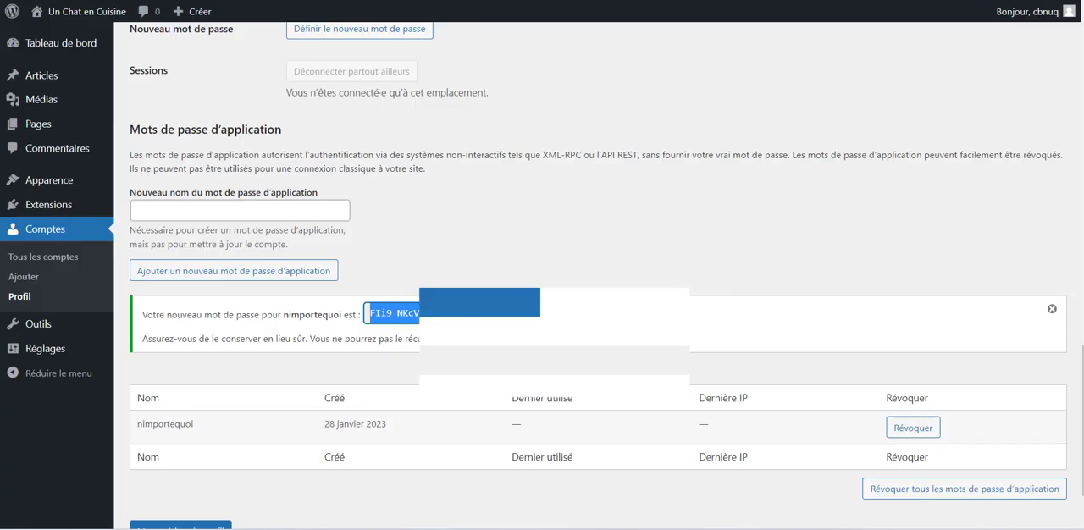
{"action": "left_click", "coordinate": [339, 0]}
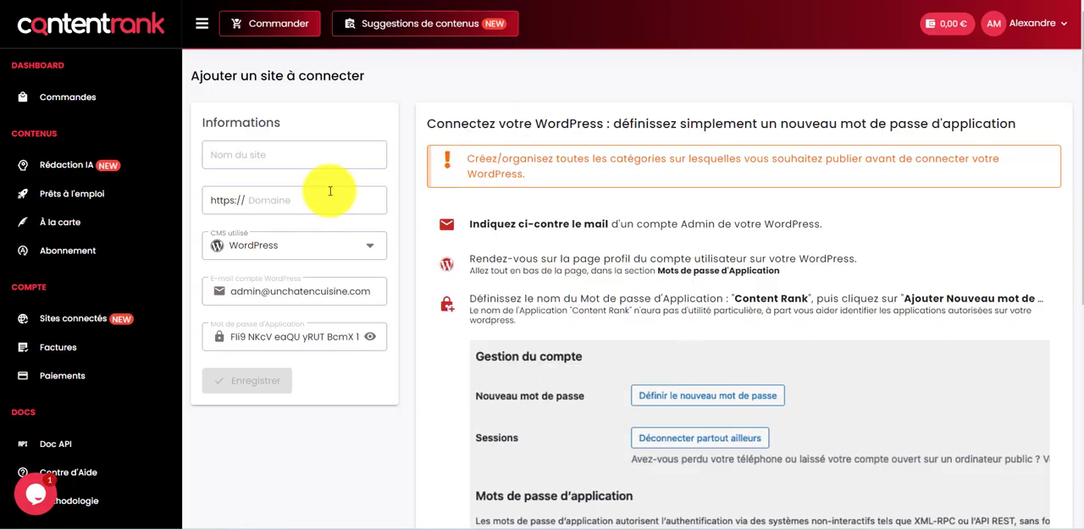
{"action": "left_click", "coordinate": [329, 191]}
{"action": "key", "text": "ctrl+v"}
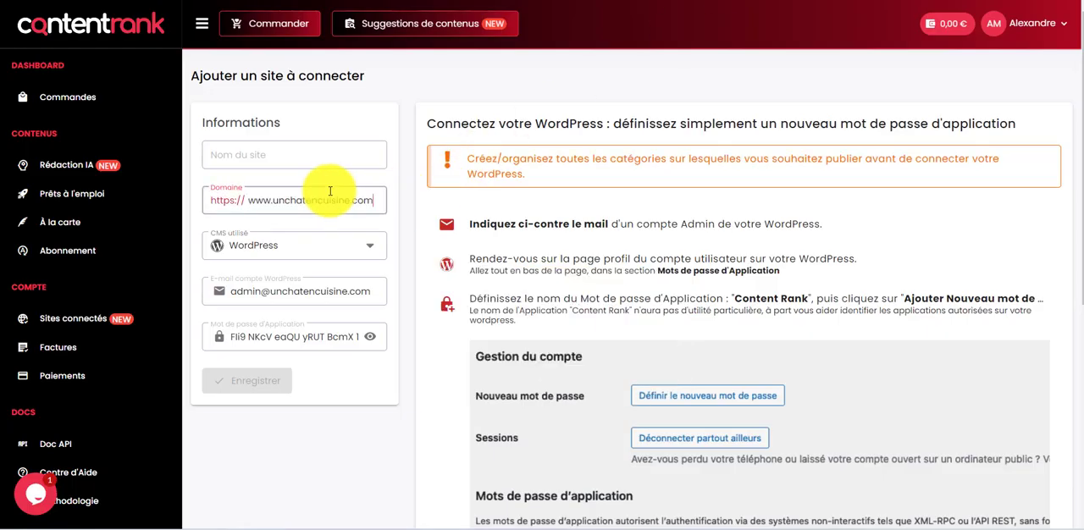
{"action": "double_click", "coordinate": [362, 201]}
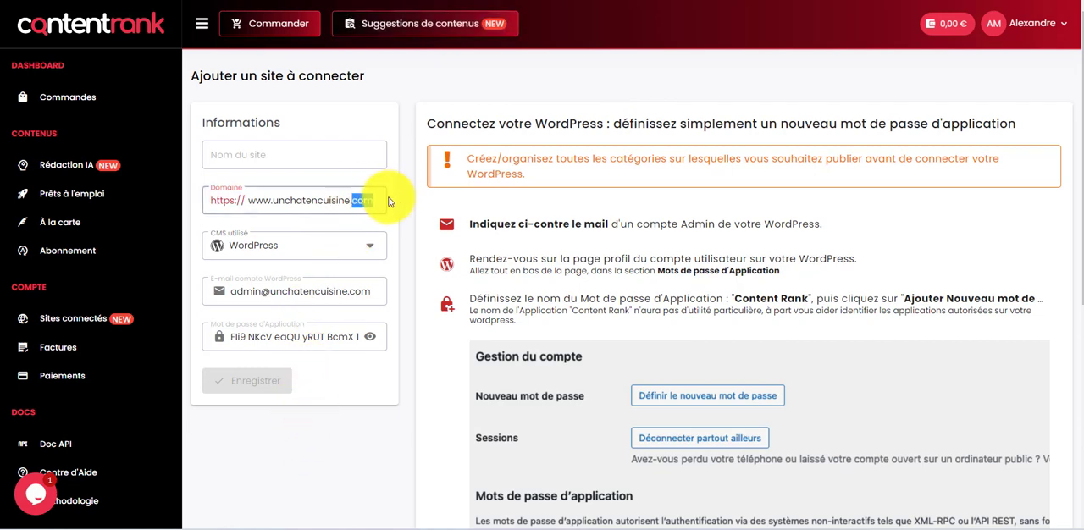
{"action": "left_click", "coordinate": [378, 201]}
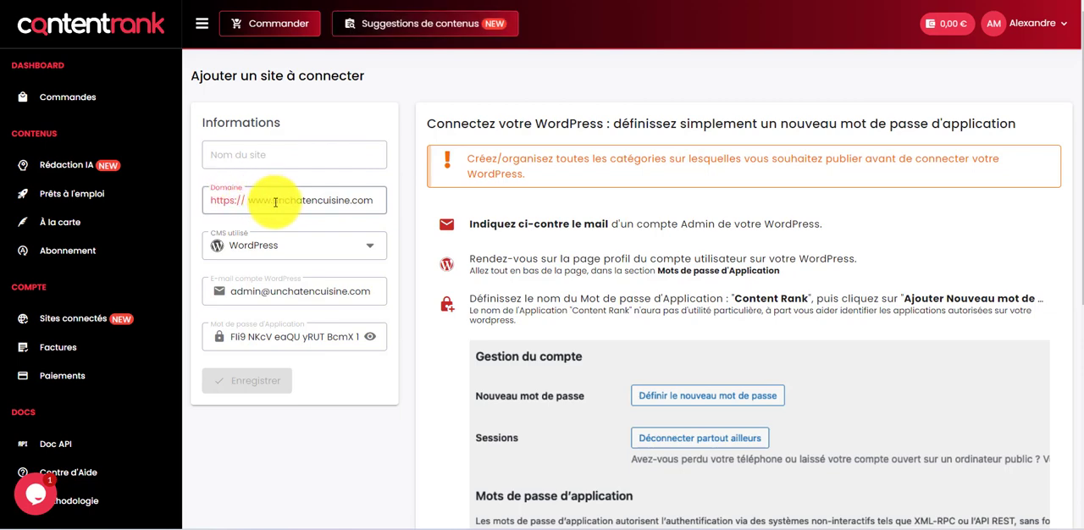
Step: Copy the domain without its www prefix and enter unchatencuisine.com as the site name
{"action": "left_click_drag", "start_coordinate": [277, 201], "coordinate": [387, 201]}
{"action": "key", "text": "ctrl+c"}
{"action": "left_click", "coordinate": [334, 153]}
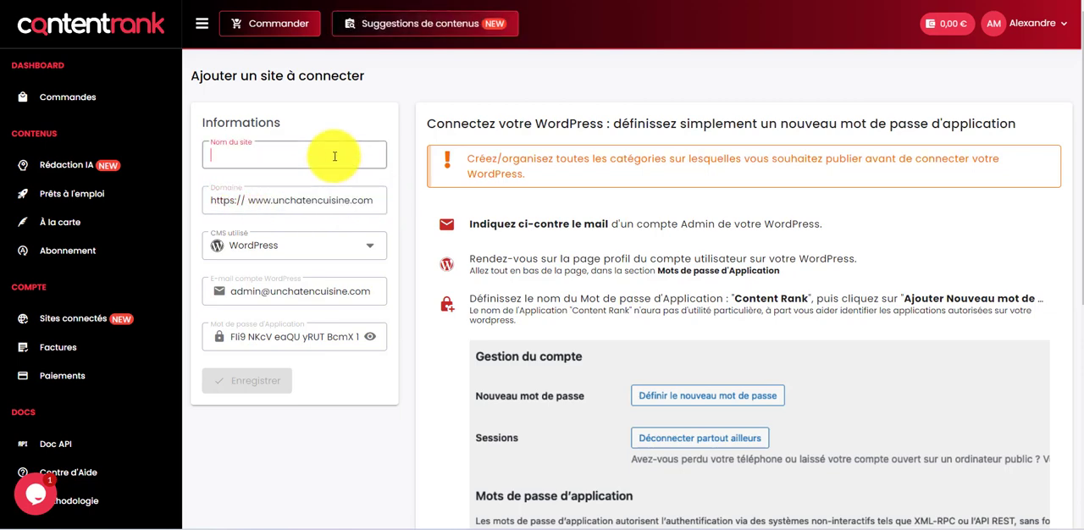
{"action": "type", "text": "u"}
{"action": "key", "text": "ctrl+v"}
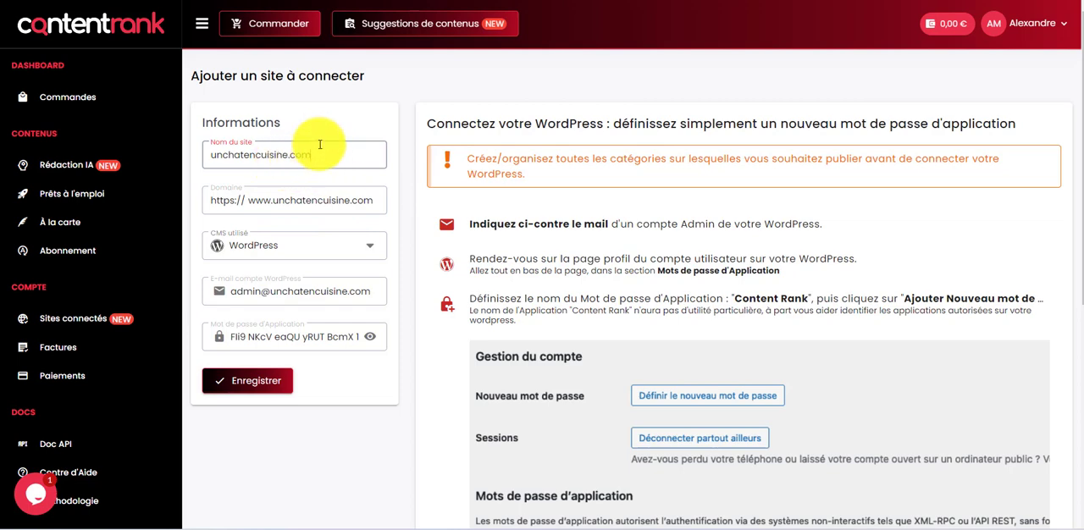
Step: Reformat the site name as "Un chat en cuisine", without the domain extension
{"action": "key", "text": "BackSpace"}
{"action": "key", "text": "BackSpace"}
{"action": "key", "text": "BackSpace"}
{"action": "key", "text": "BackSpace"}
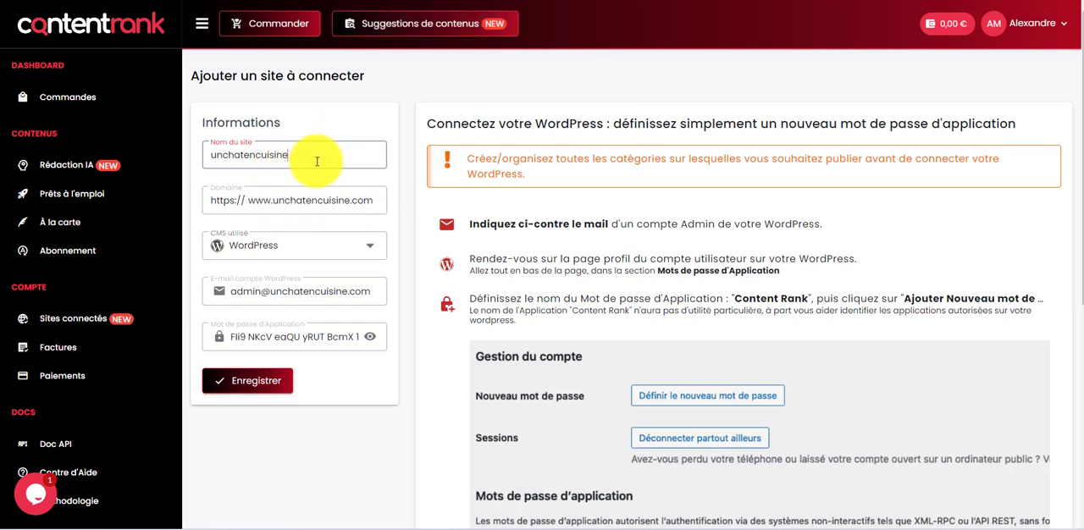
{"action": "key", "text": "Delete"}
{"action": "type", "text": "Un"}
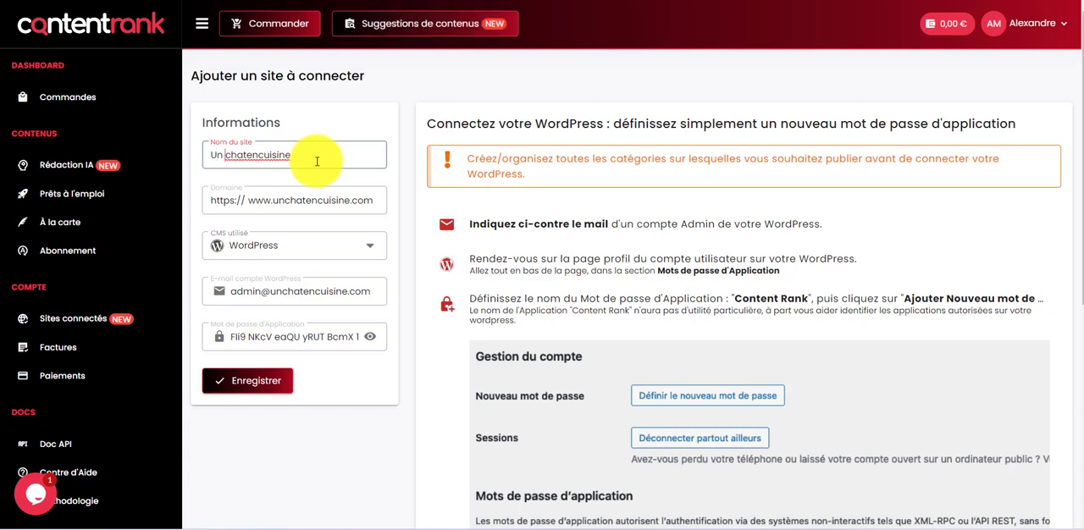
{"action": "key", "text": "Right"}
{"action": "key", "text": "Right"}
{"action": "key", "text": "Right"}
{"action": "key", "text": "Right"}
{"action": "key", "text": "Right"}
{"action": "key", "text": "Right"}
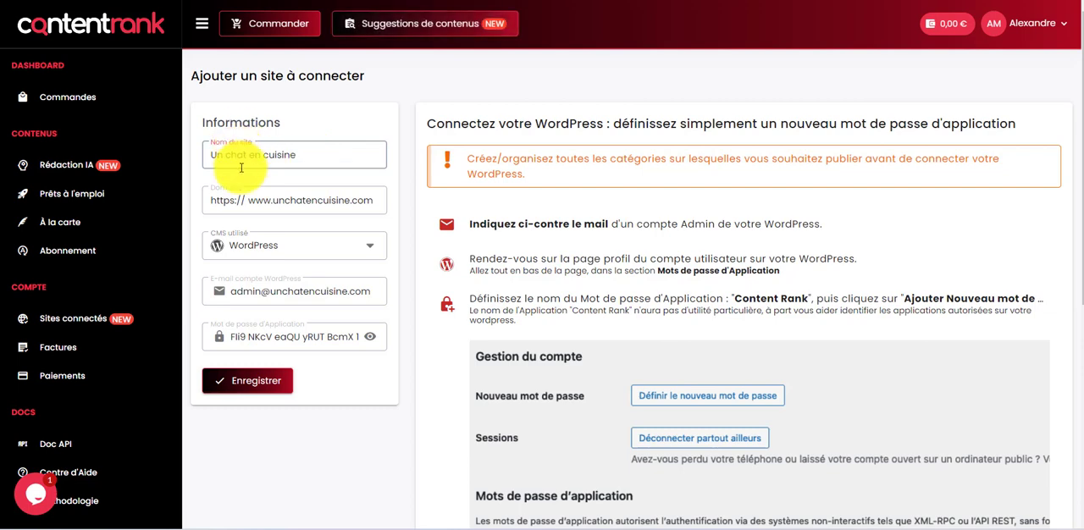
Step: Replace the site name with unchatencuisine.com, copied from the domain field
{"action": "left_click", "coordinate": [293, 200]}
{"action": "left_click_drag", "start_coordinate": [273, 200], "coordinate": [364, 180]}
{"action": "key", "text": "ctrl+c"}
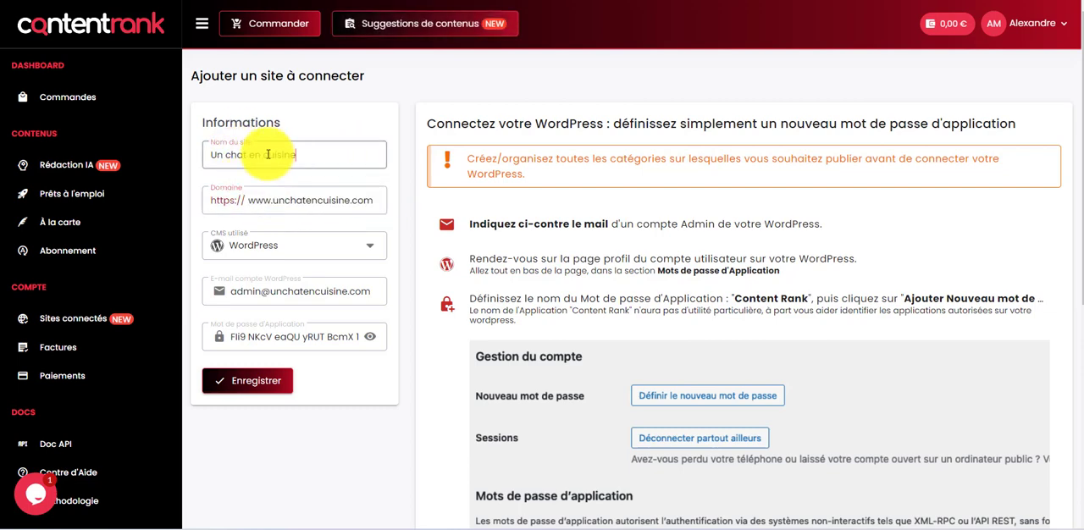
{"action": "left_click_drag", "start_coordinate": [305, 155], "coordinate": [206, 153]}
{"action": "key", "text": "ctrl+v"}
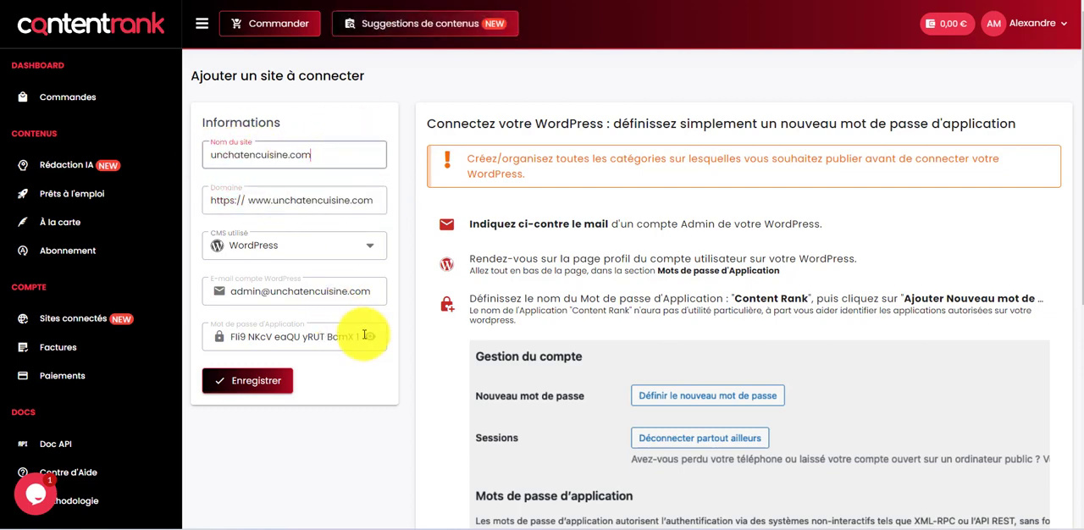
{"action": "scroll", "coordinate": [241, 376], "scroll_direction": "down", "scroll_amount": 1}
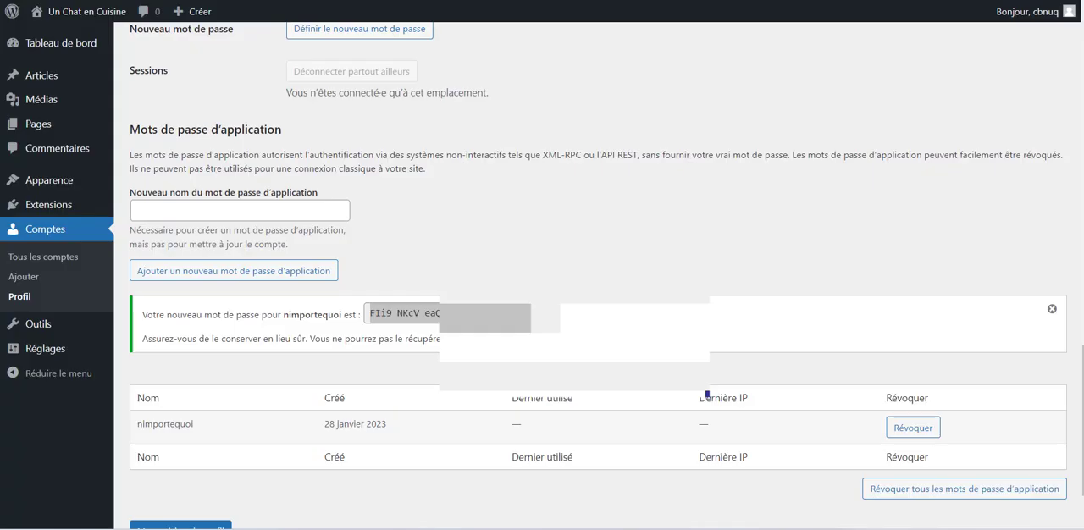
{"action": "scroll", "coordinate": [751, 259], "scroll_direction": "down", "scroll_amount": 2}
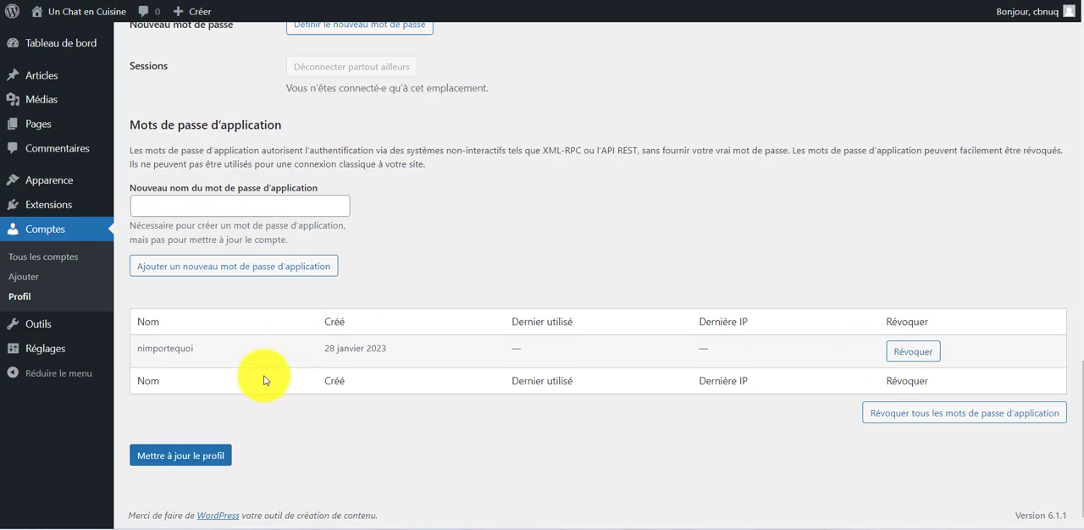
{"action": "scroll", "coordinate": [826, 254], "scroll_direction": "up", "scroll_amount": 10}
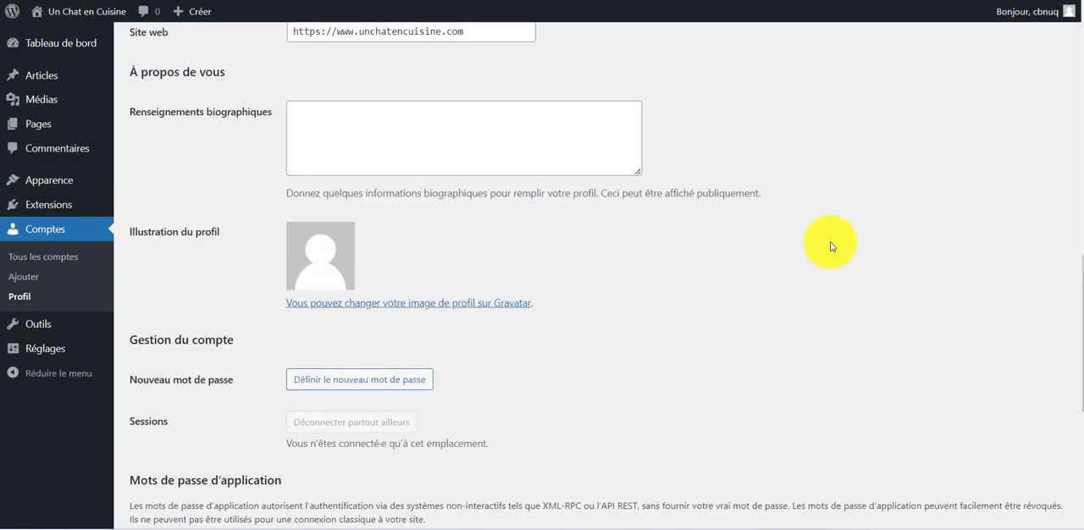
{"action": "scroll", "coordinate": [832, 242], "scroll_direction": "down", "scroll_amount": 10}
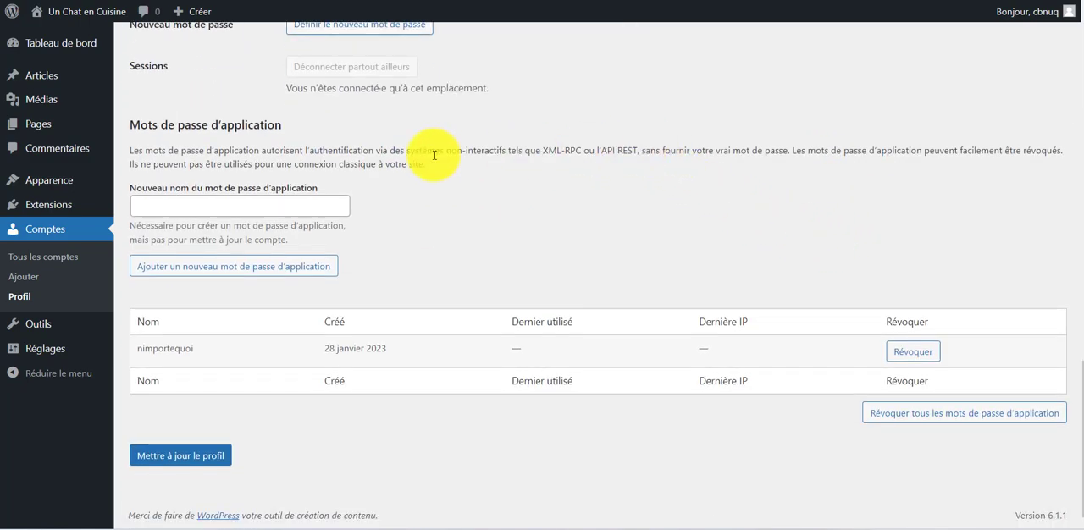
{"action": "left_click_drag", "start_coordinate": [426, 165], "coordinate": [133, 151]}
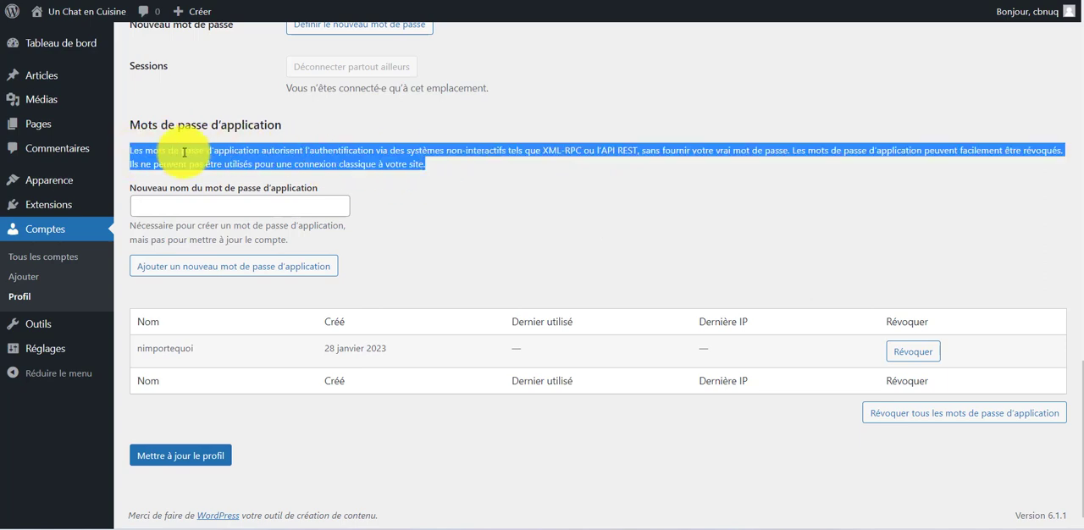
{"action": "left_click", "coordinate": [488, 169]}
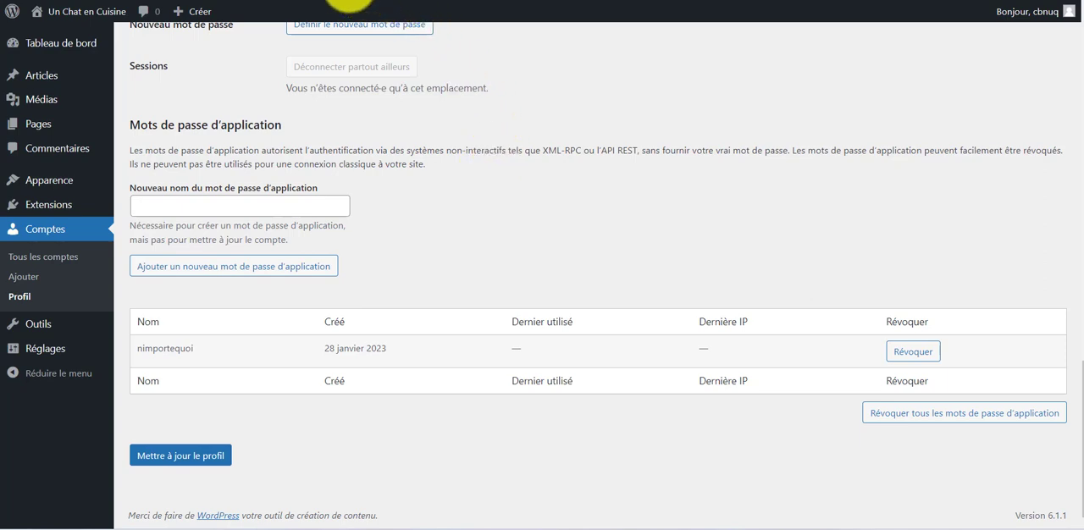
{"action": "type", "text": "wp-json"}
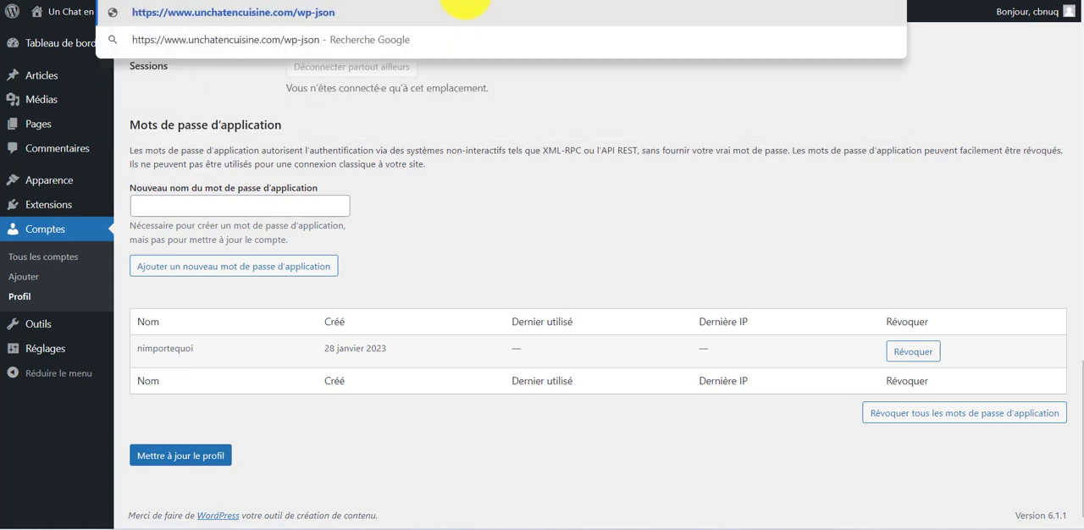
{"action": "key", "text": "Return"}
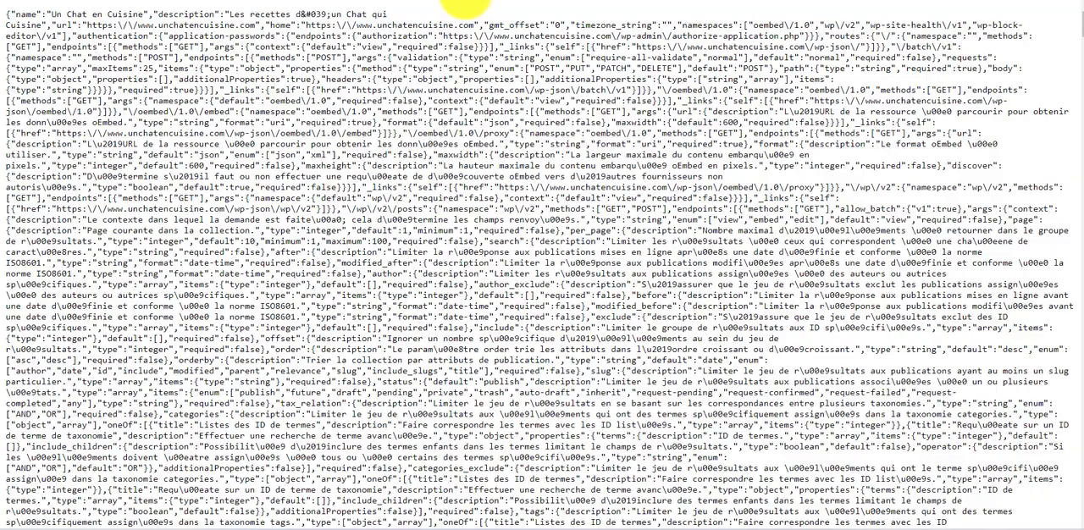
{"action": "scroll", "coordinate": [508, 110], "scroll_direction": "down", "scroll_amount": 15}
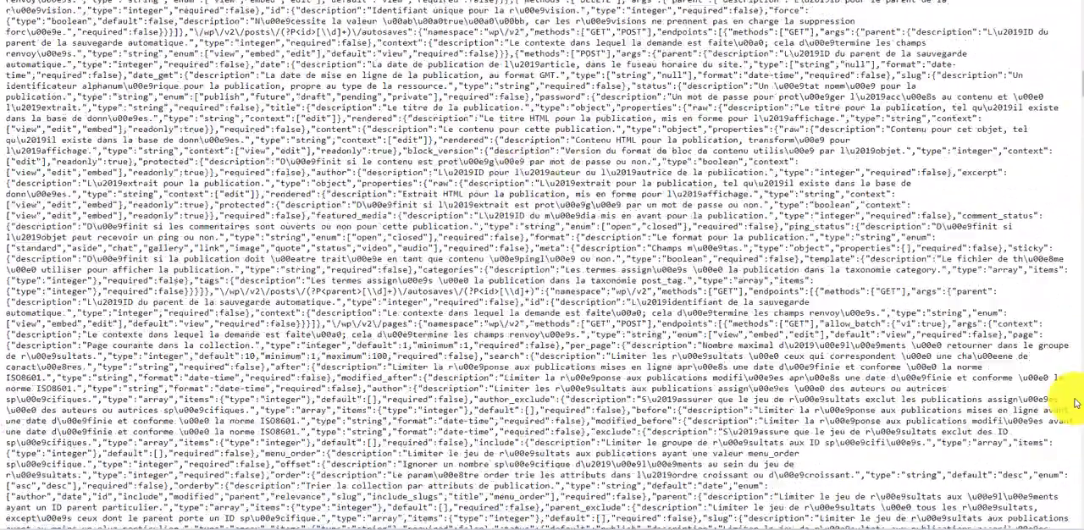
{"action": "scroll", "coordinate": [1074, 407], "scroll_direction": "down", "scroll_amount": 15}
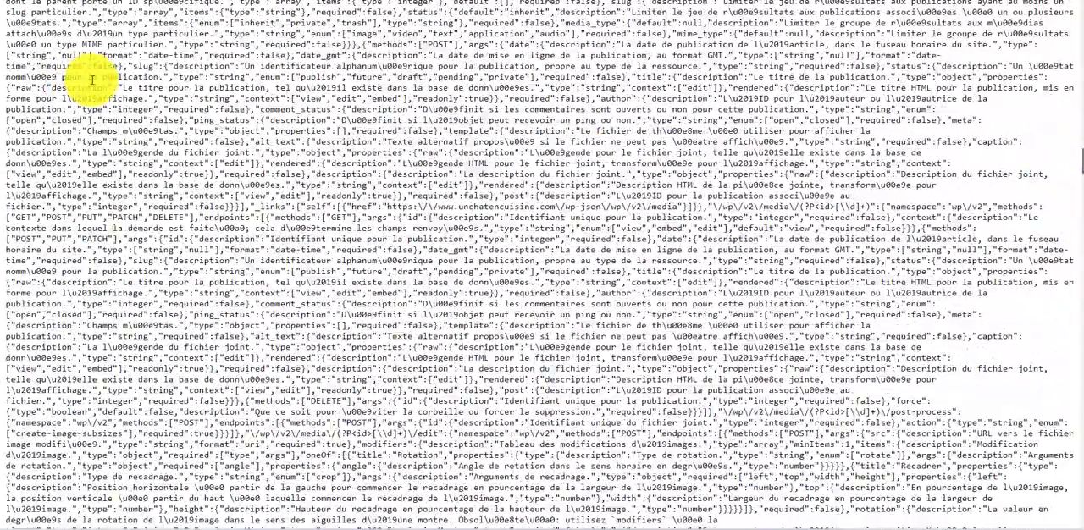
{"action": "key", "text": "Home"}
Step: Examine the routes and endpoints at the start of the JSON response and return to the WordPress profile page
{"action": "left_click_drag", "start_coordinate": [133, 57], "coordinate": [682, 480]}
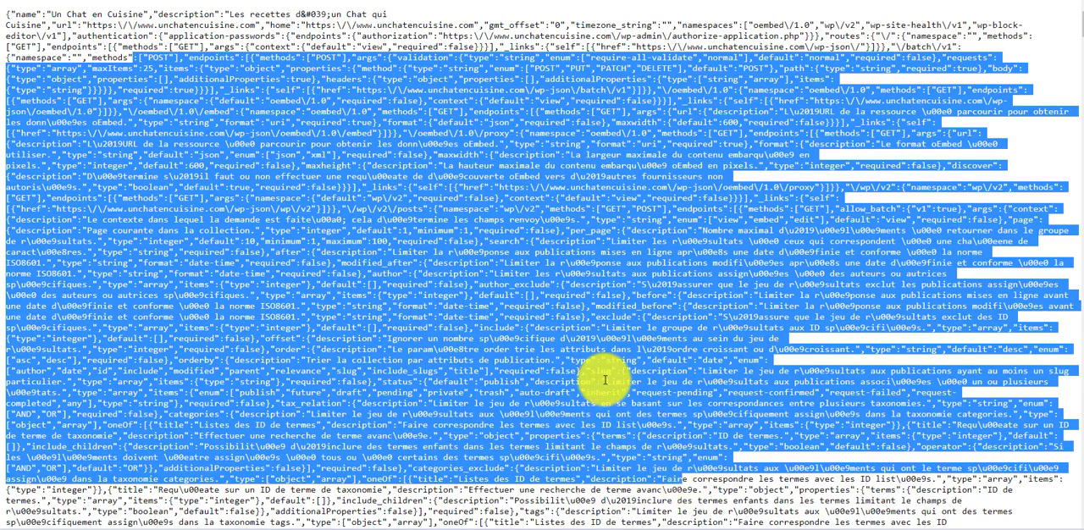
{"action": "left_click", "coordinate": [520, 278]}
{"action": "left_click_drag", "start_coordinate": [335, 112], "coordinate": [766, 479]}
{"action": "left_click", "coordinate": [760, 445]}
{"action": "left_click_drag", "start_coordinate": [677, 349], "coordinate": [282, 133]}
{"action": "left_click", "coordinate": [282, 133]}
{"action": "left_click", "coordinate": [21, 0]}
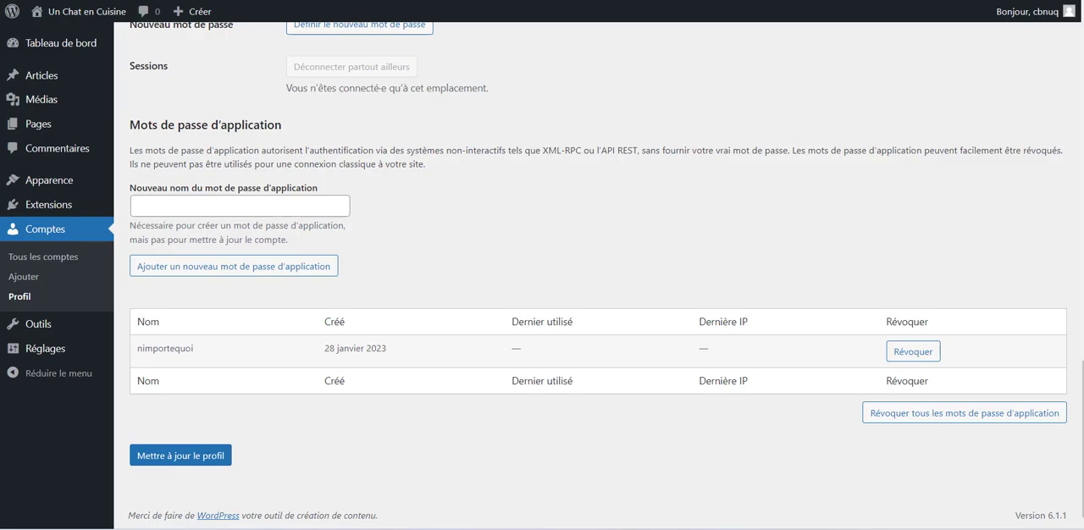
Step: Switch to Content Rank, save the unchatencuisine.com connection and check it in the list of connected sites
{"action": "left_click", "coordinate": [788, 1]}
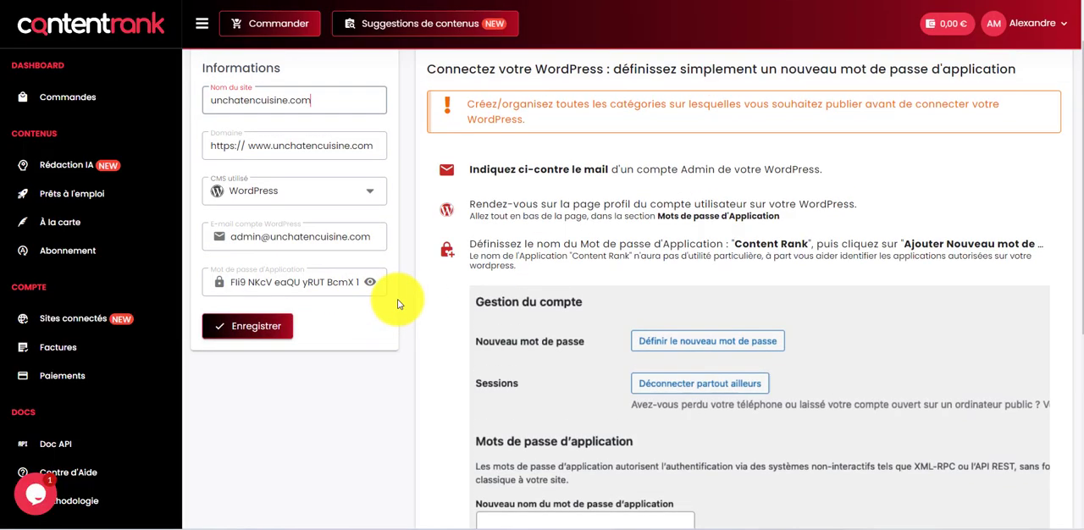
{"action": "scroll", "coordinate": [398, 303], "scroll_direction": "up", "scroll_amount": 1}
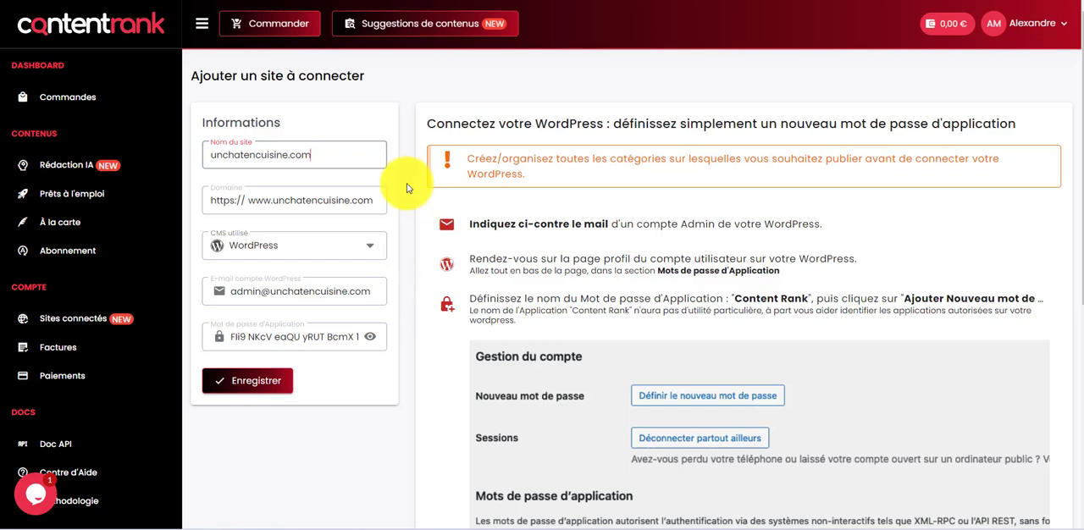
{"action": "left_click", "coordinate": [268, 378]}
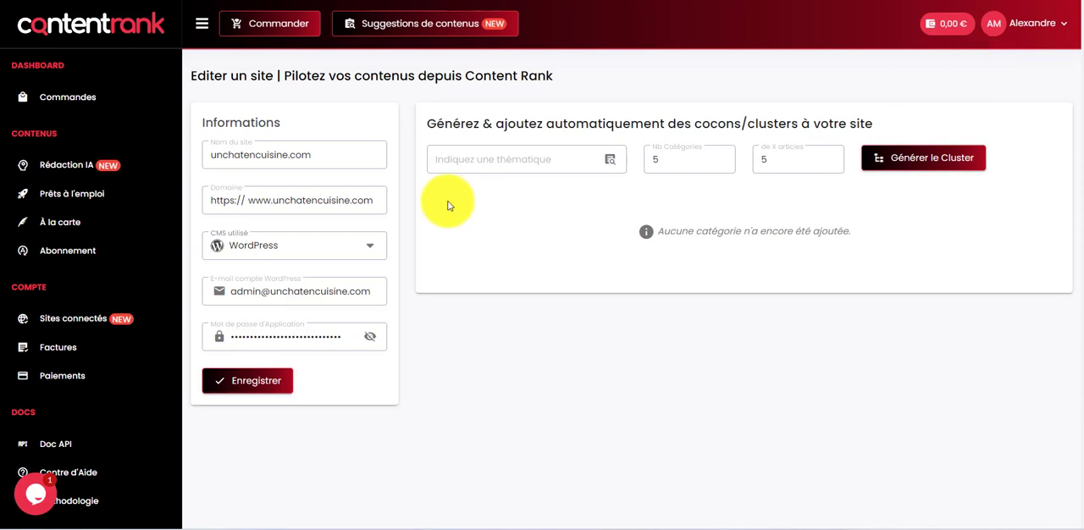
{"action": "left_click", "coordinate": [98, 316]}
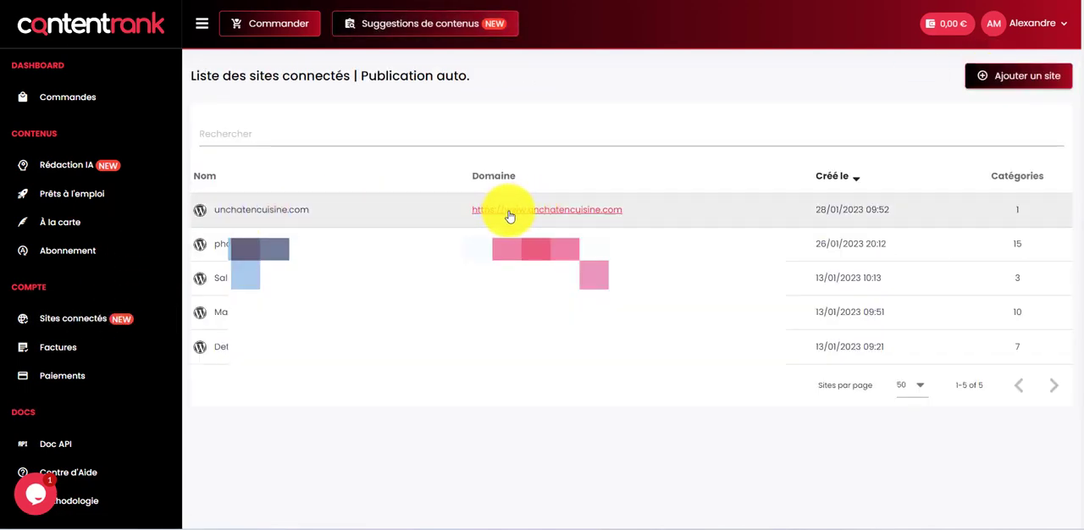
{"action": "left_click", "coordinate": [1015, 213]}
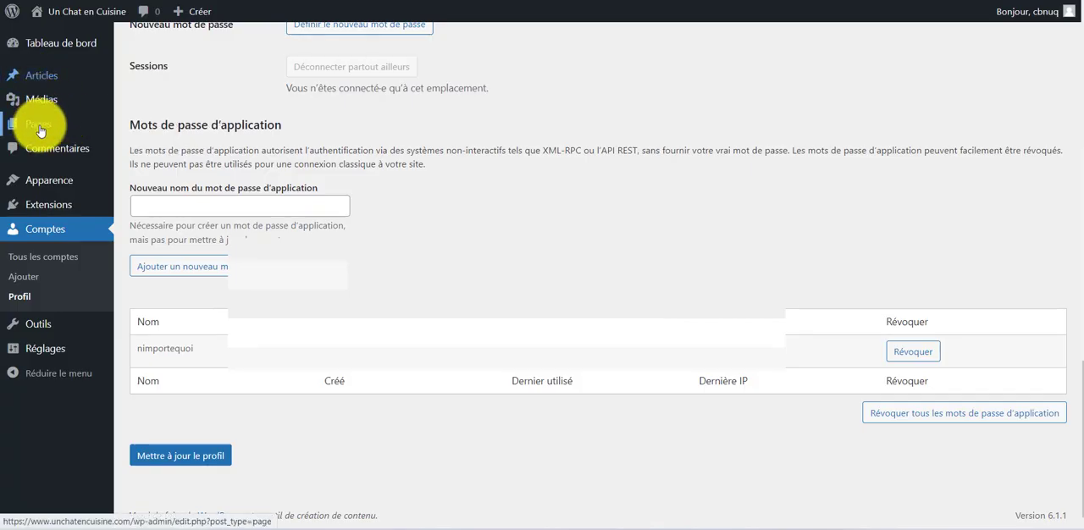
Step: Open the permalink settings in WordPress and set a custom structure of /%postname%/ using the post name tag
{"action": "mouse_move", "coordinate": [51, 188]}
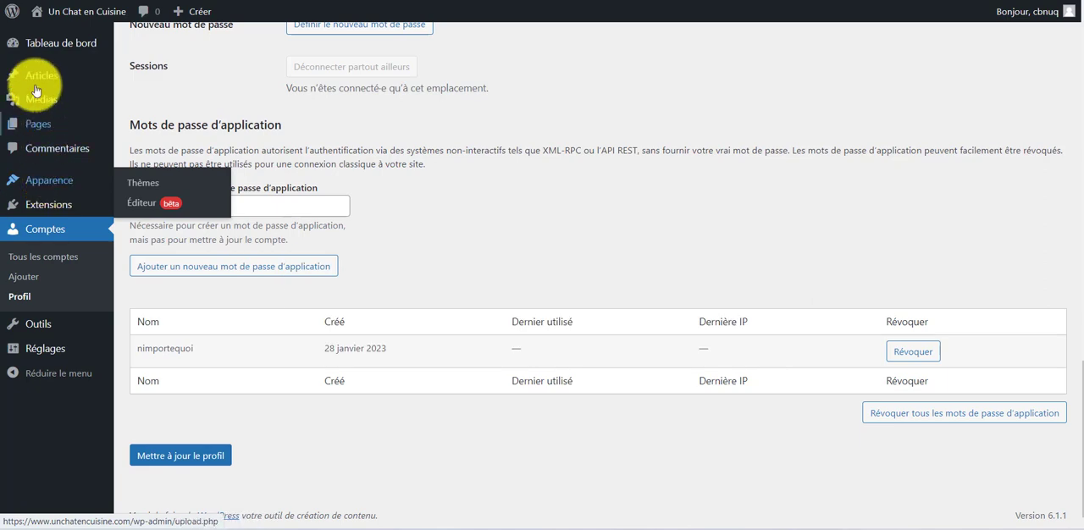
{"action": "left_click", "coordinate": [144, 119]}
{"action": "mouse_move", "coordinate": [542, 159]}
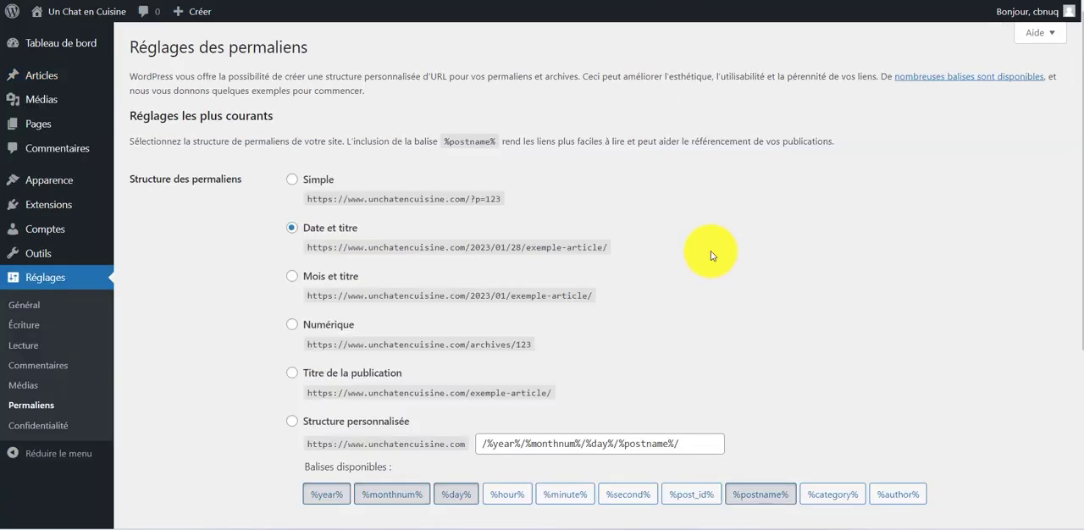
{"action": "scroll", "coordinate": [710, 250], "scroll_direction": "down", "scroll_amount": 2}
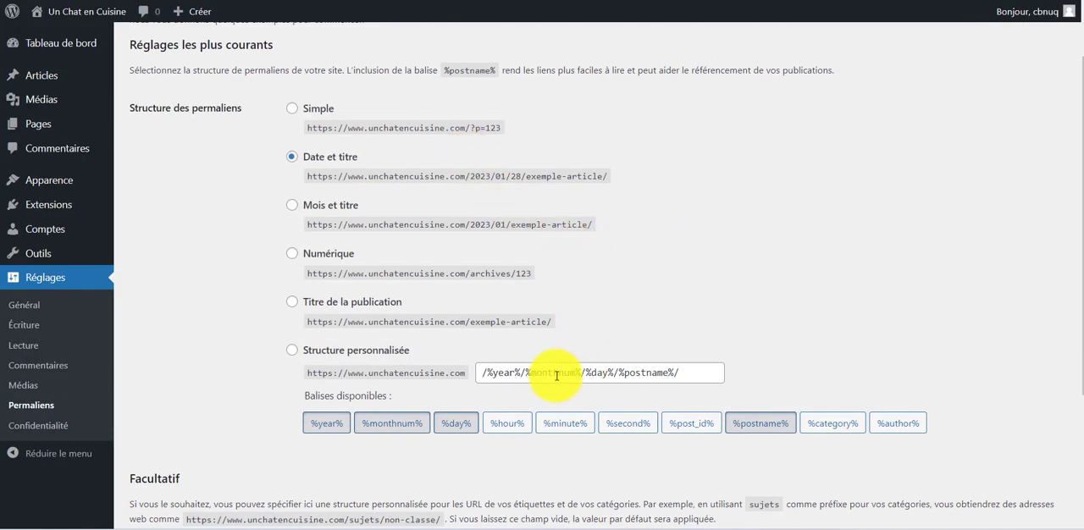
{"action": "left_click", "coordinate": [380, 351]}
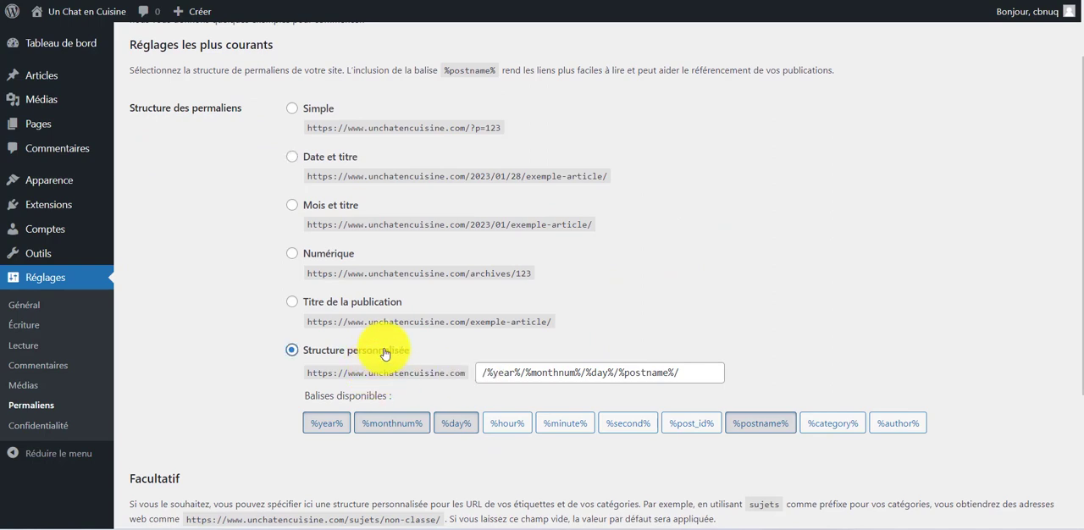
{"action": "left_click_drag", "start_coordinate": [485, 371], "coordinate": [703, 366]}
{"action": "key", "text": "BackSpace"}
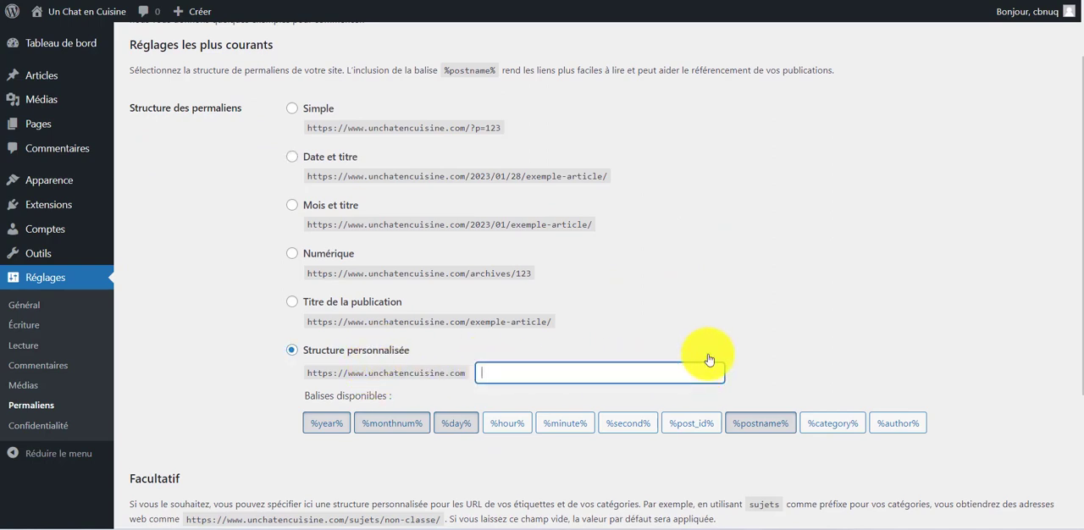
{"action": "left_click", "coordinate": [742, 422]}
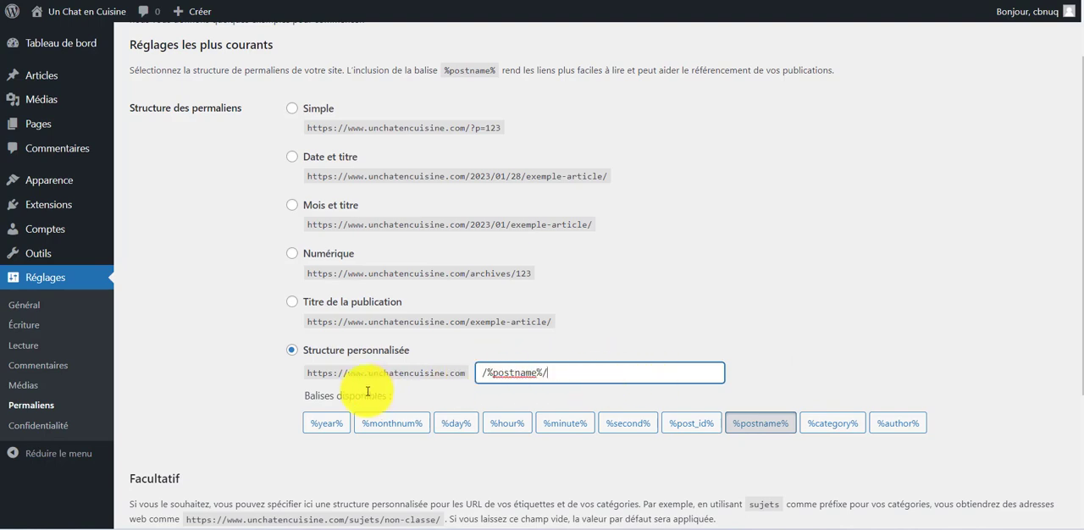
{"action": "left_click", "coordinate": [714, 374]}
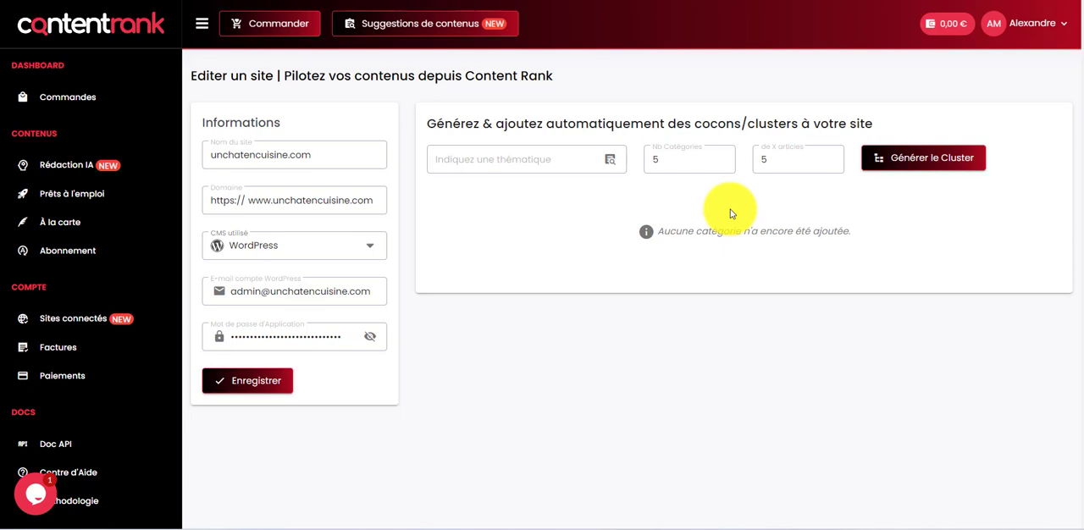
Step: Copy "hôtellerie restauration" from the Google search and enter it as the cluster theme for unchatencuisine.com in Content Rank
{"action": "left_click_drag", "start_coordinate": [481, 124], "coordinate": [745, 122]}
{"action": "left_click", "coordinate": [886, 124]}
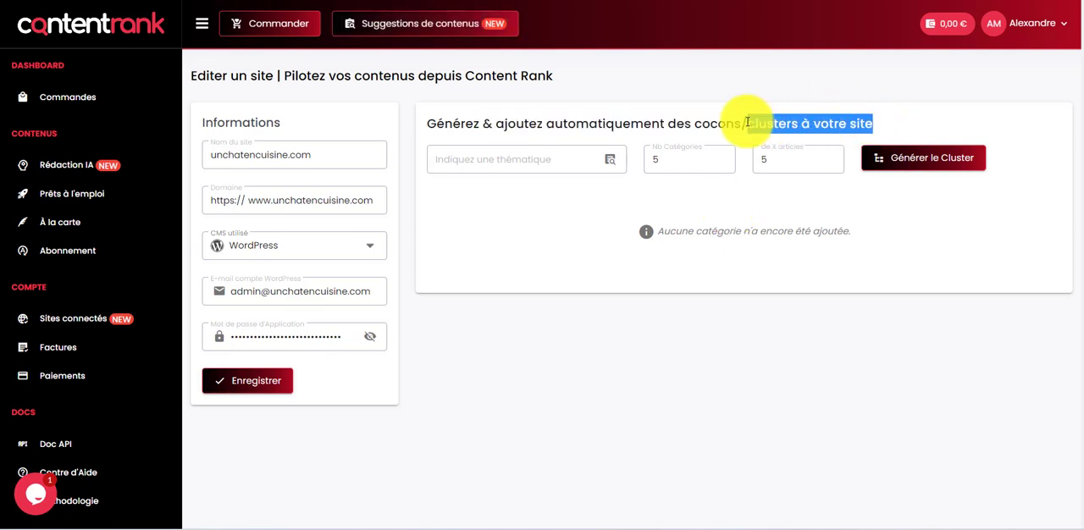
{"action": "left_click", "coordinate": [575, 222]}
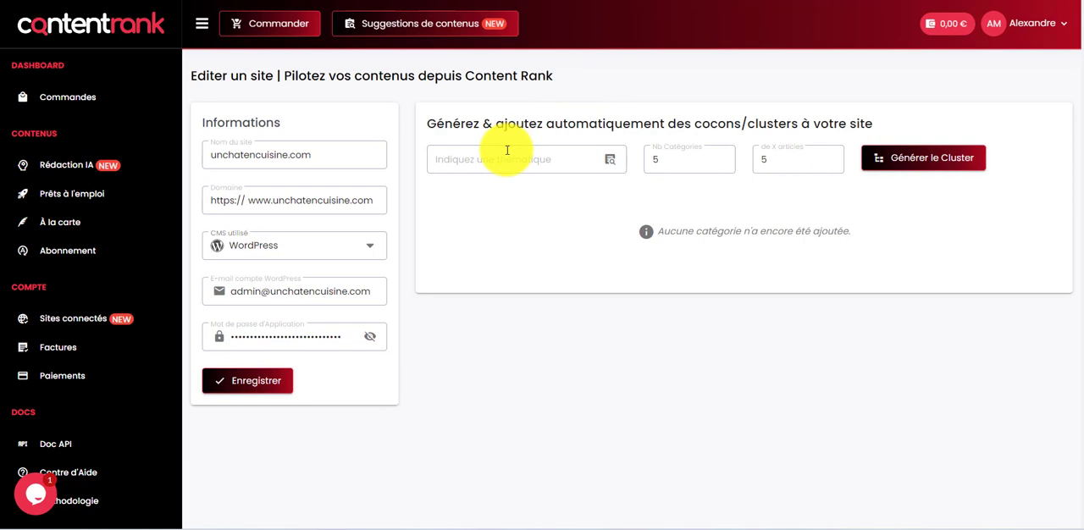
{"action": "left_click", "coordinate": [503, 150]}
{"action": "type", "text": "hôtellerie restauration"}
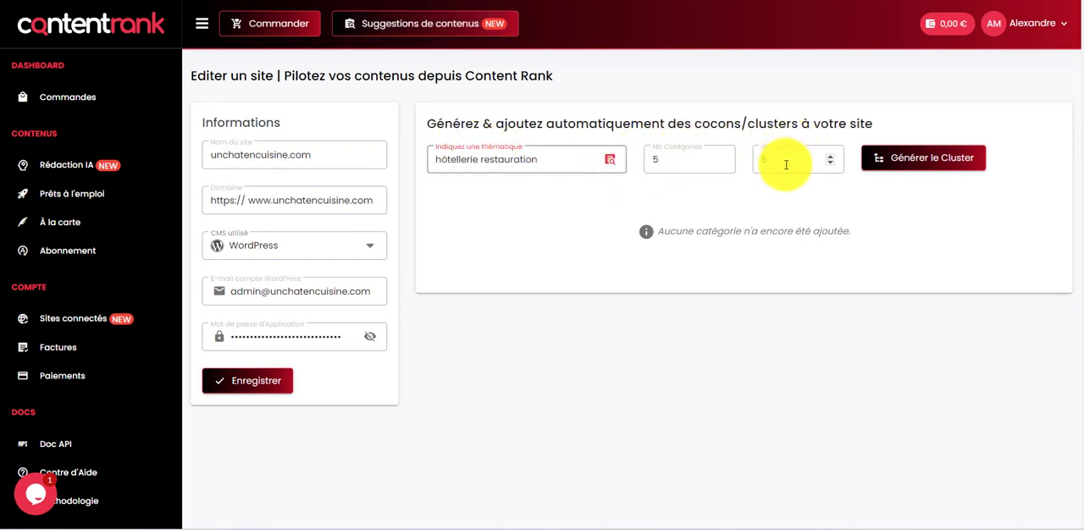
Step: Set 6 articles per category, keeping 5 categories, and generate the cluster
{"action": "left_click", "coordinate": [720, 161]}
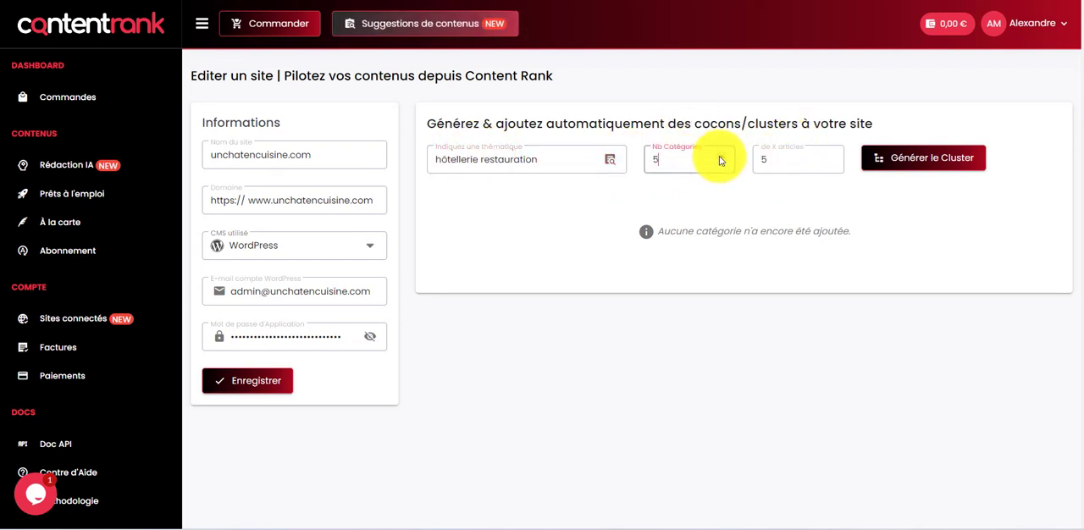
{"action": "left_click", "coordinate": [833, 161]}
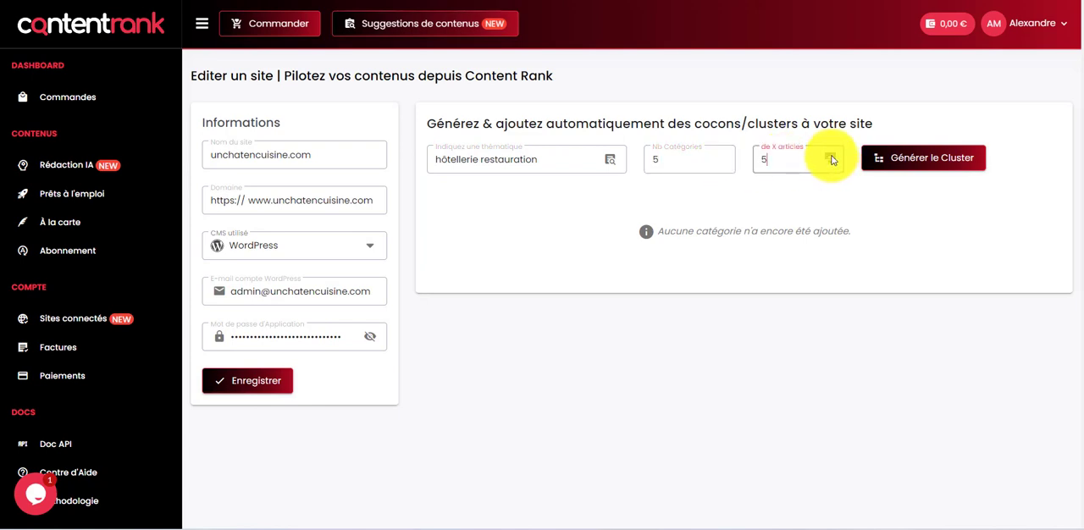
{"action": "left_click", "coordinate": [831, 158]}
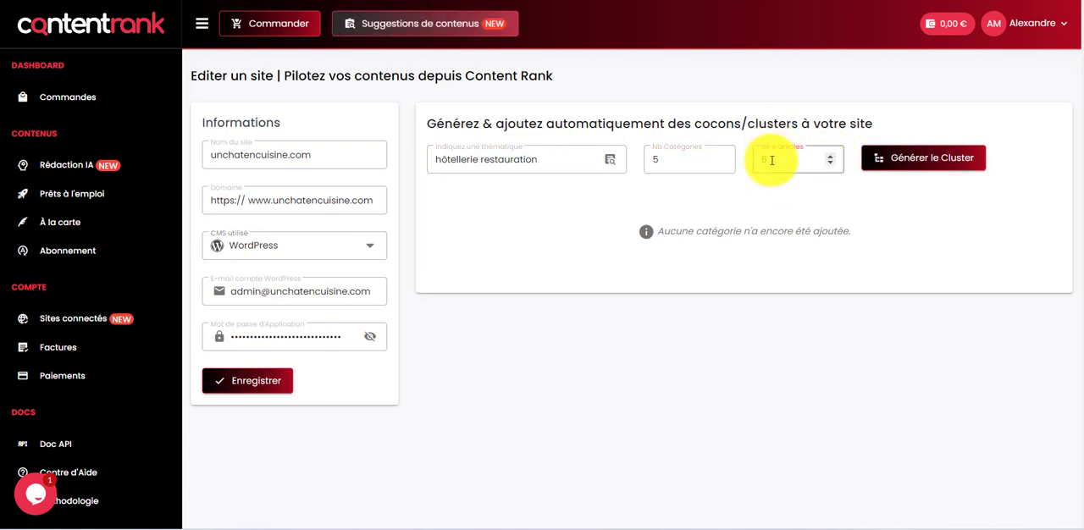
{"action": "left_click", "coordinate": [876, 161]}
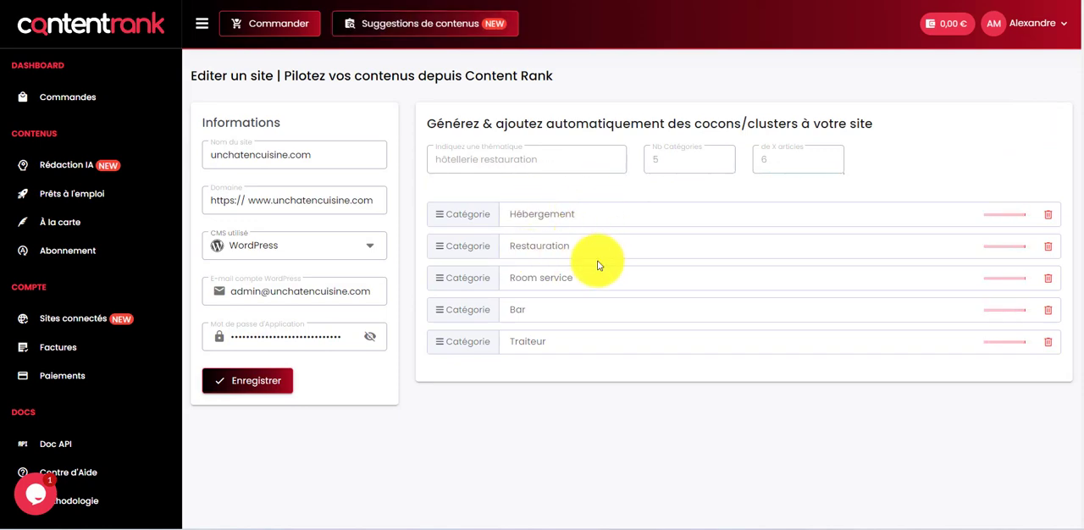
Step: Examine the generated categories and the article titles under each of them
{"action": "scroll", "coordinate": [625, 350], "scroll_direction": "down", "scroll_amount": 2}
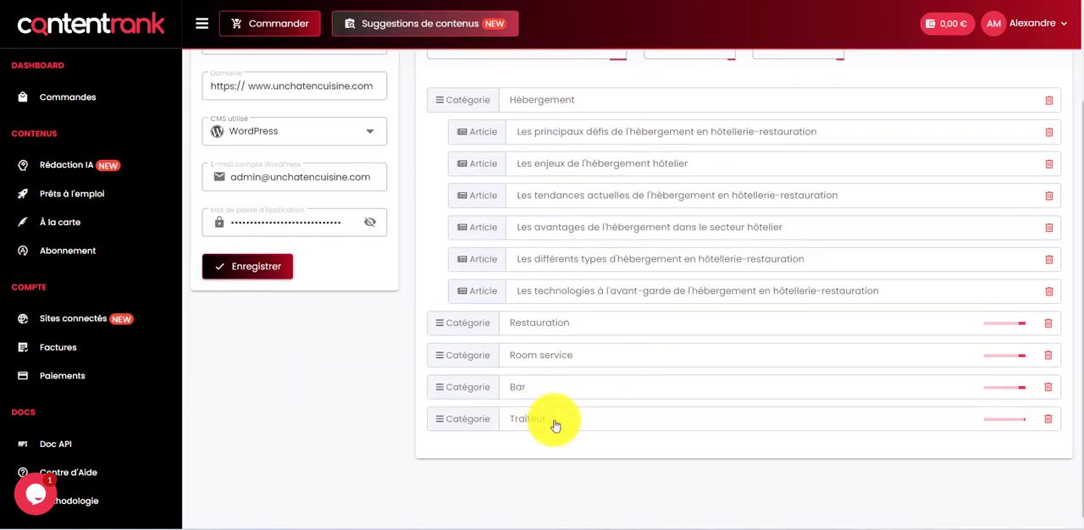
{"action": "scroll", "coordinate": [796, 301], "scroll_direction": "up", "scroll_amount": 2}
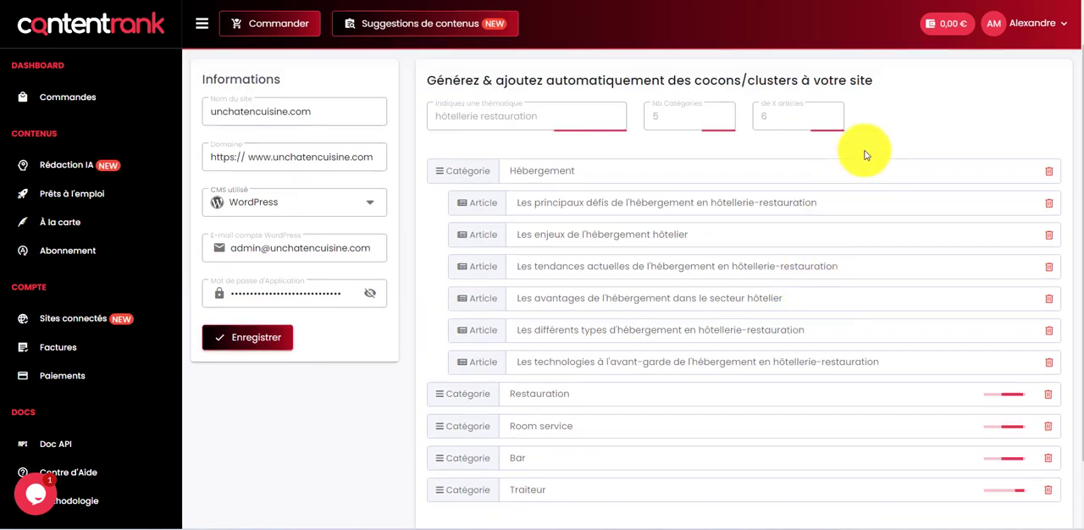
{"action": "scroll", "coordinate": [882, 131], "scroll_direction": "down", "scroll_amount": 1}
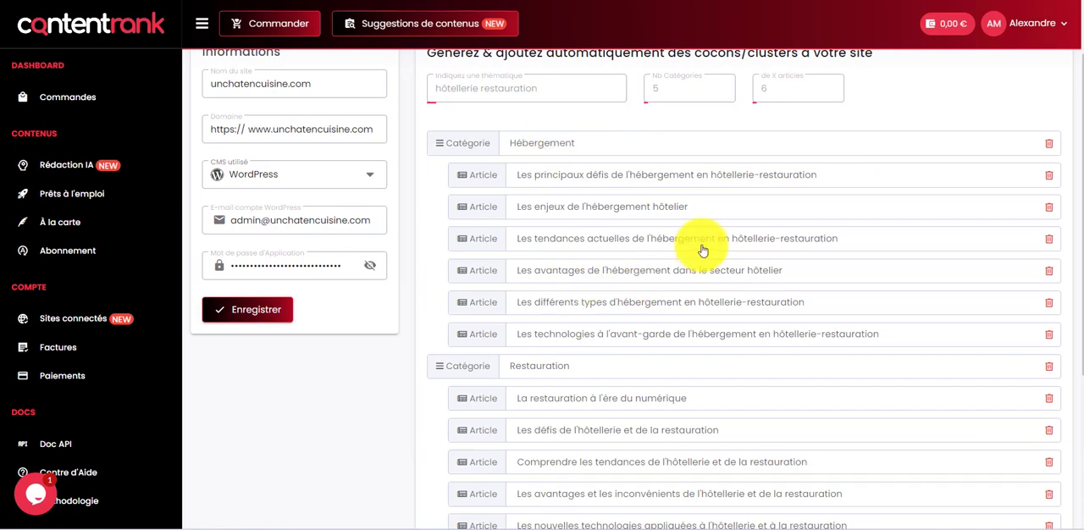
{"action": "scroll", "coordinate": [686, 252], "scroll_direction": "down", "scroll_amount": 3}
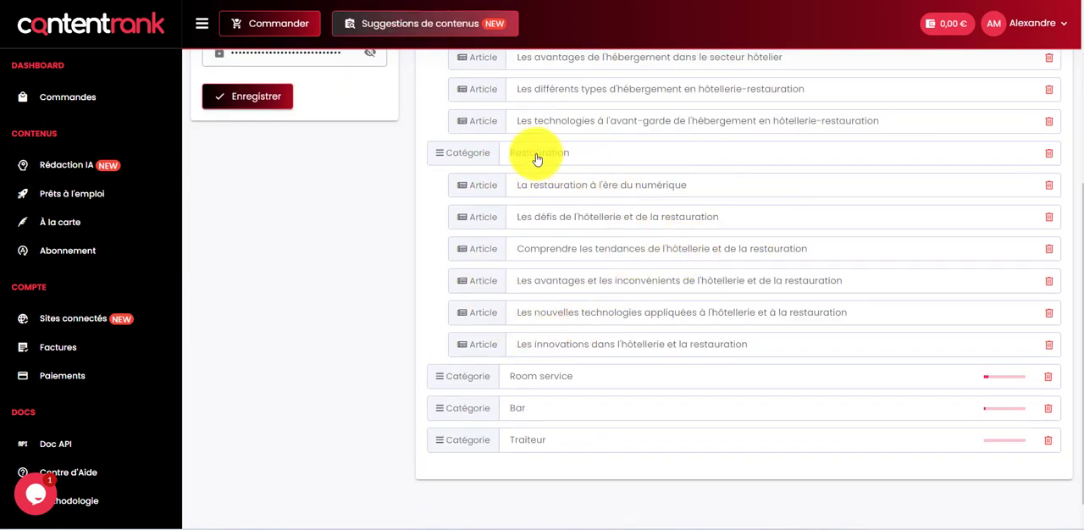
{"action": "scroll", "coordinate": [551, 331], "scroll_direction": "down", "scroll_amount": 1}
{"action": "scroll", "coordinate": [629, 364], "scroll_direction": "down", "scroll_amount": 3}
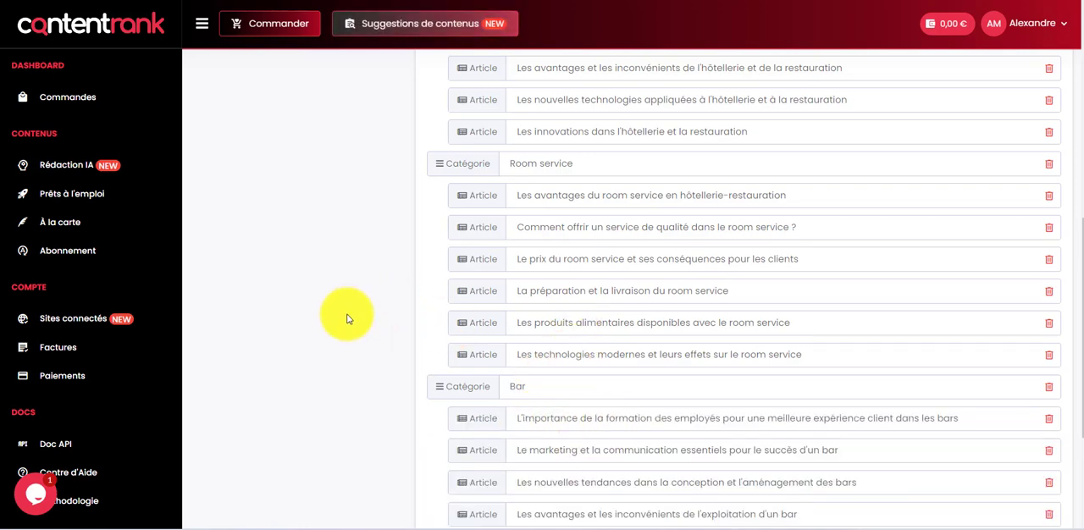
{"action": "scroll", "coordinate": [364, 313], "scroll_direction": "up", "scroll_amount": 6}
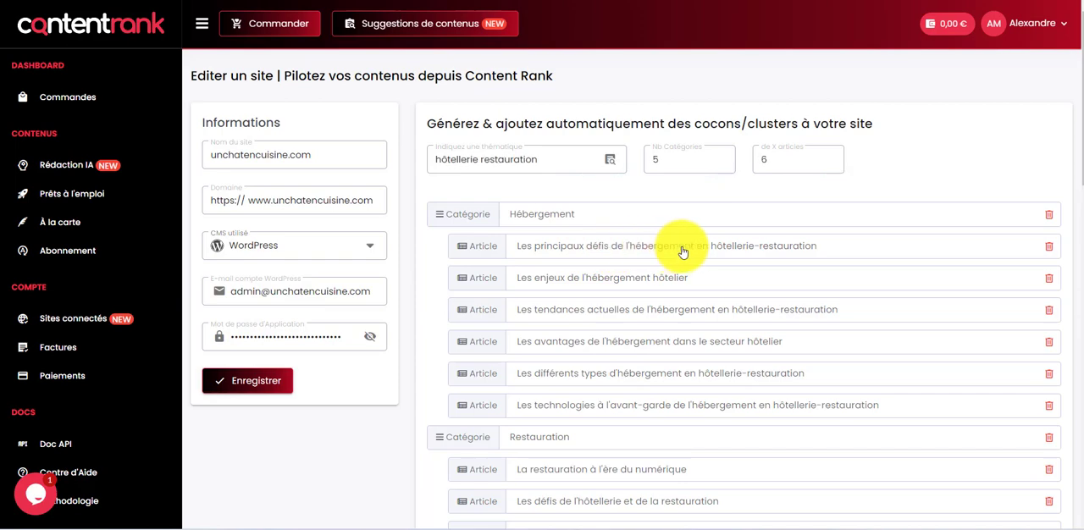
{"action": "scroll", "coordinate": [799, 254], "scroll_direction": "down", "scroll_amount": 5}
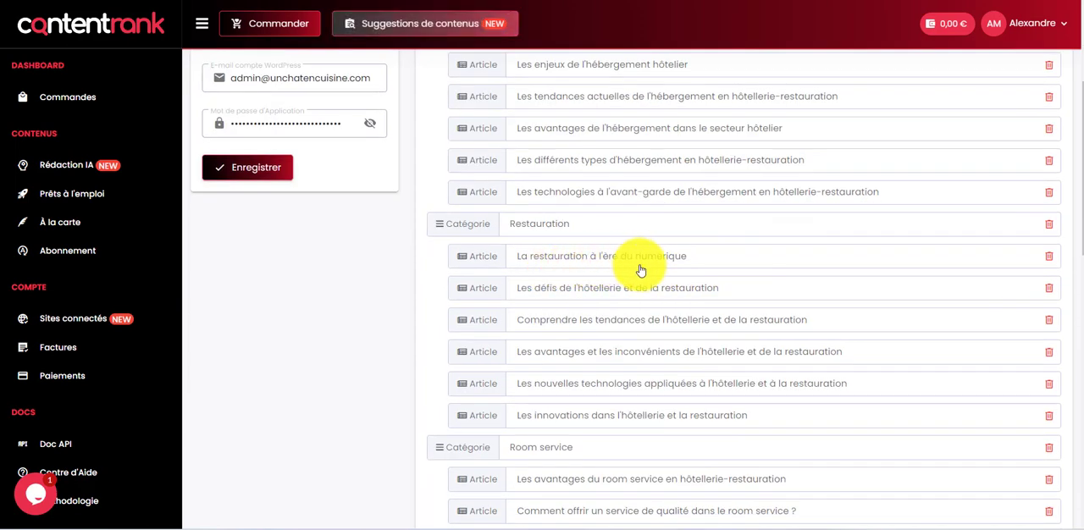
{"action": "scroll", "coordinate": [550, 273], "scroll_direction": "down", "scroll_amount": 3}
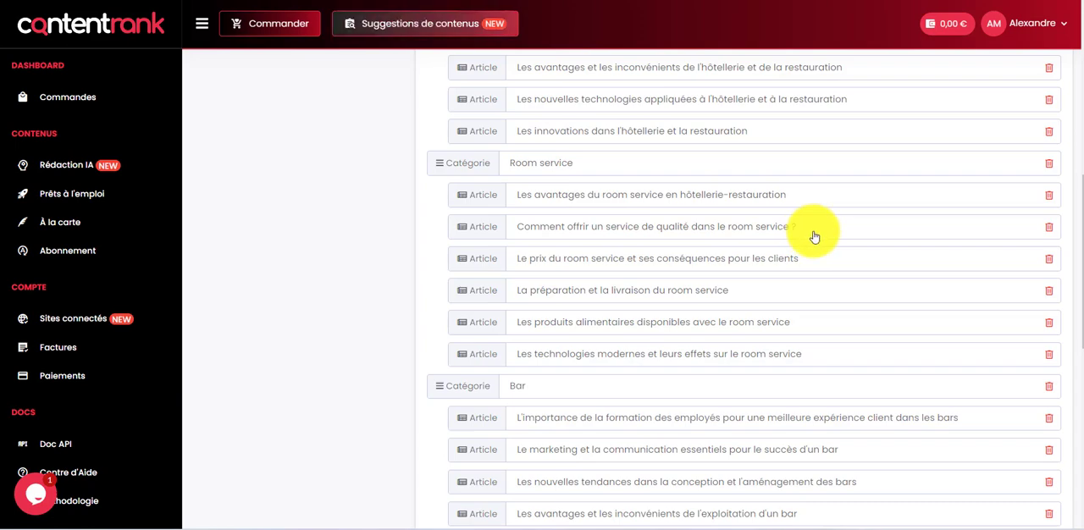
Step: Review the generated cluster from the room service, bar and catering articles back to the theme and category settings
{"action": "scroll", "coordinate": [813, 234], "scroll_direction": "down", "scroll_amount": 3}
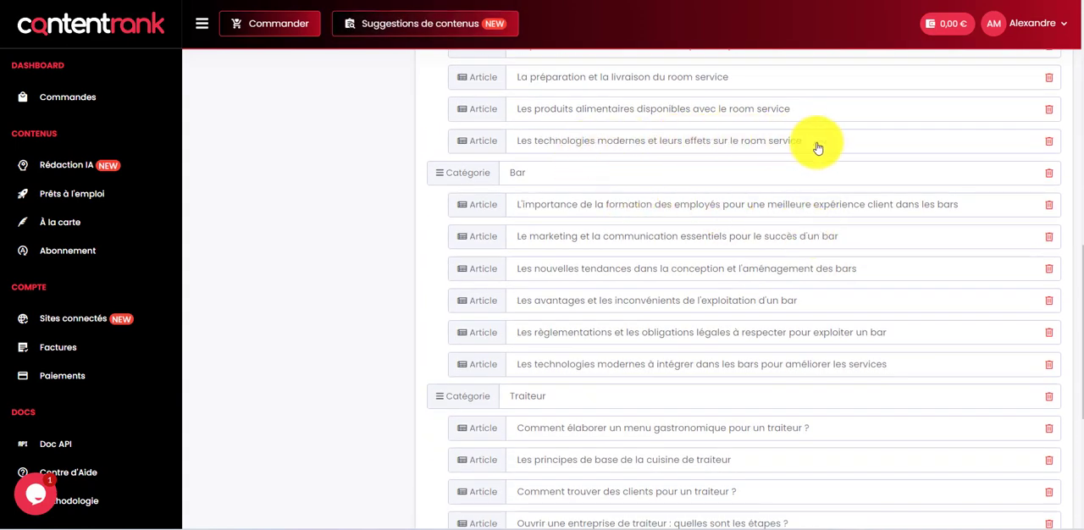
{"action": "scroll", "coordinate": [685, 260], "scroll_direction": "down", "scroll_amount": 3}
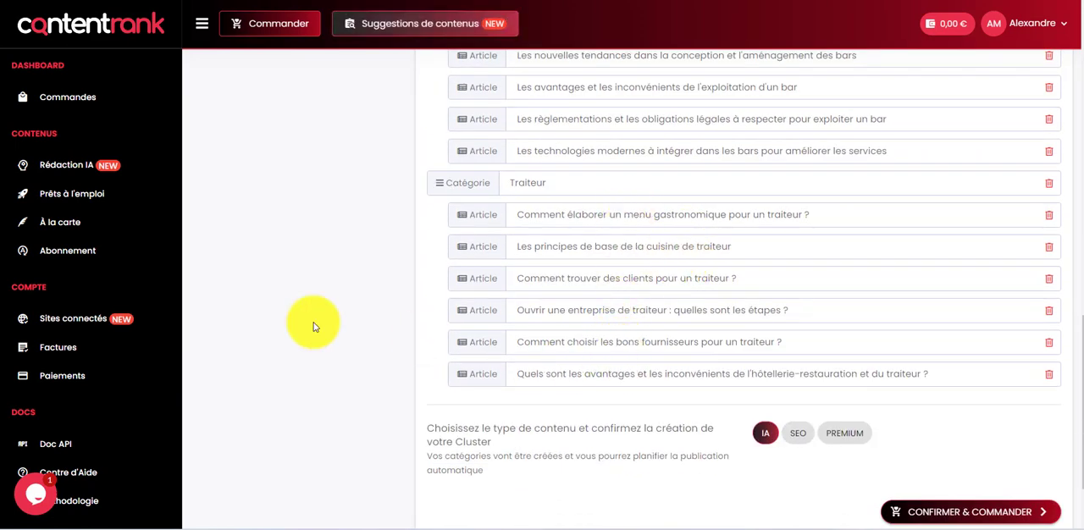
{"action": "scroll", "coordinate": [284, 312], "scroll_direction": "up", "scroll_amount": 11}
{"action": "scroll", "coordinate": [284, 313], "scroll_direction": "up", "scroll_amount": 2}
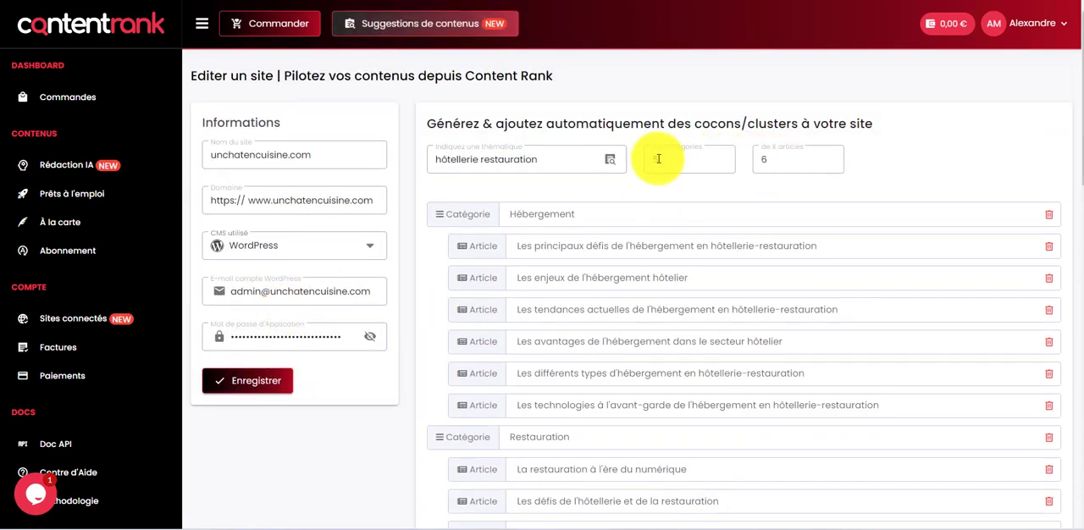
{"action": "scroll", "coordinate": [637, 226], "scroll_direction": "down", "scroll_amount": 12}
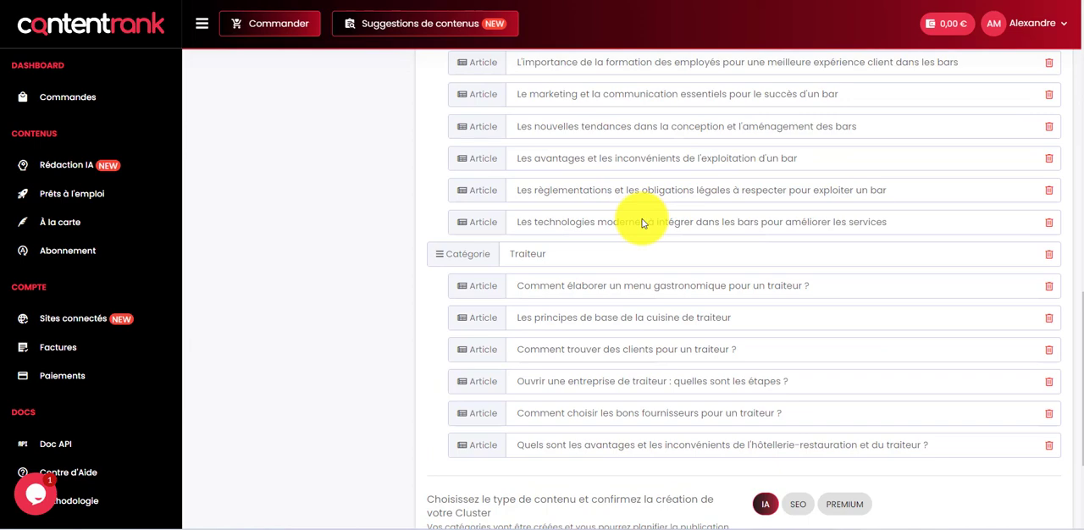
{"action": "scroll", "coordinate": [642, 223], "scroll_direction": "up", "scroll_amount": 12}
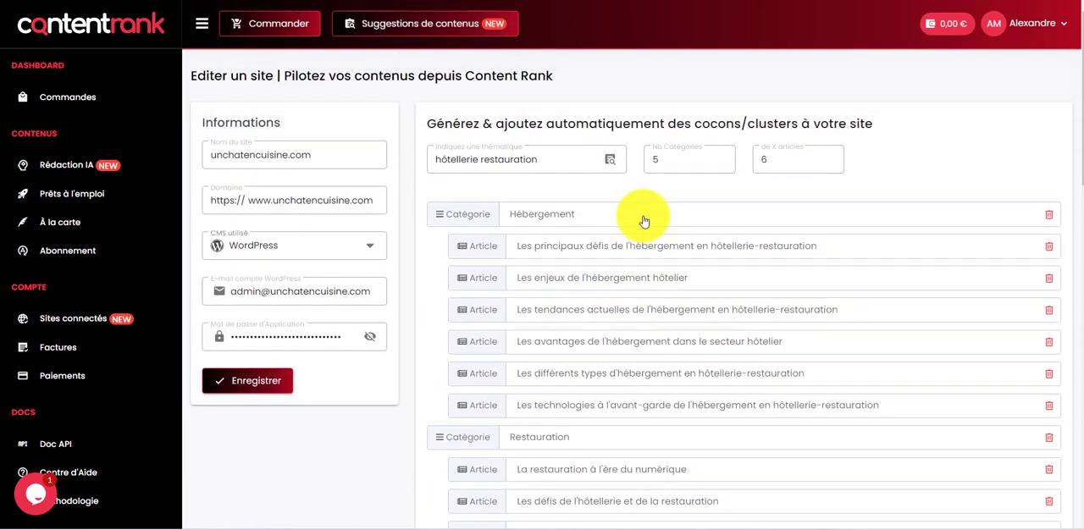
Step: Try the SEO and PREMIUM content types for the cluster and switch back to IA
{"action": "scroll", "coordinate": [644, 222], "scroll_direction": "down", "scroll_amount": 12}
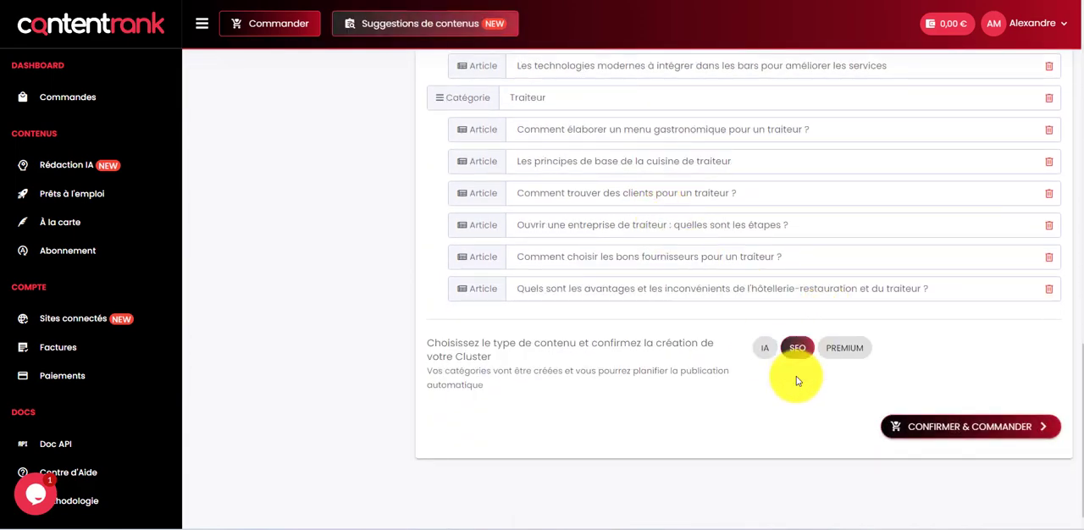
{"action": "left_click", "coordinate": [831, 352]}
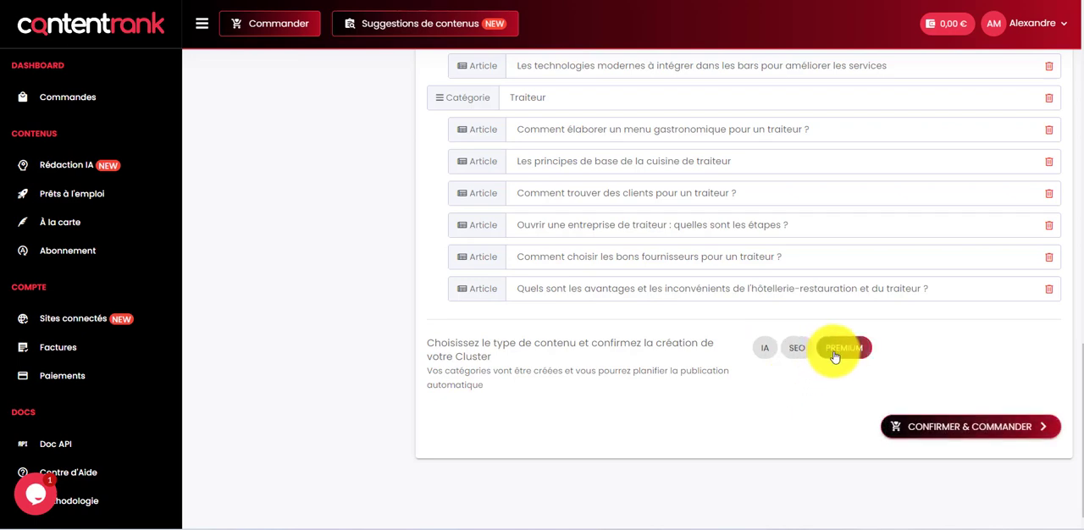
{"action": "left_click", "coordinate": [796, 360]}
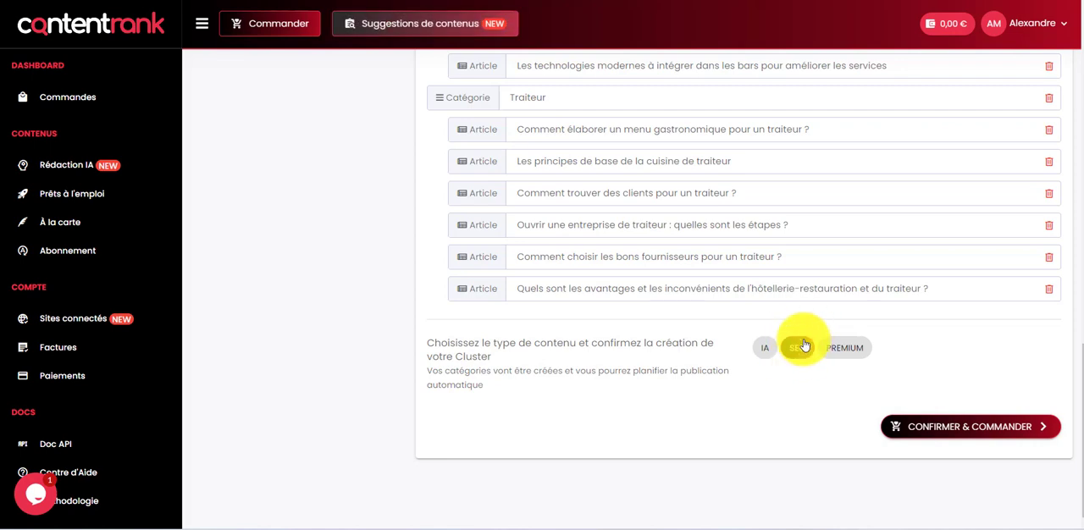
{"action": "left_click", "coordinate": [766, 348]}
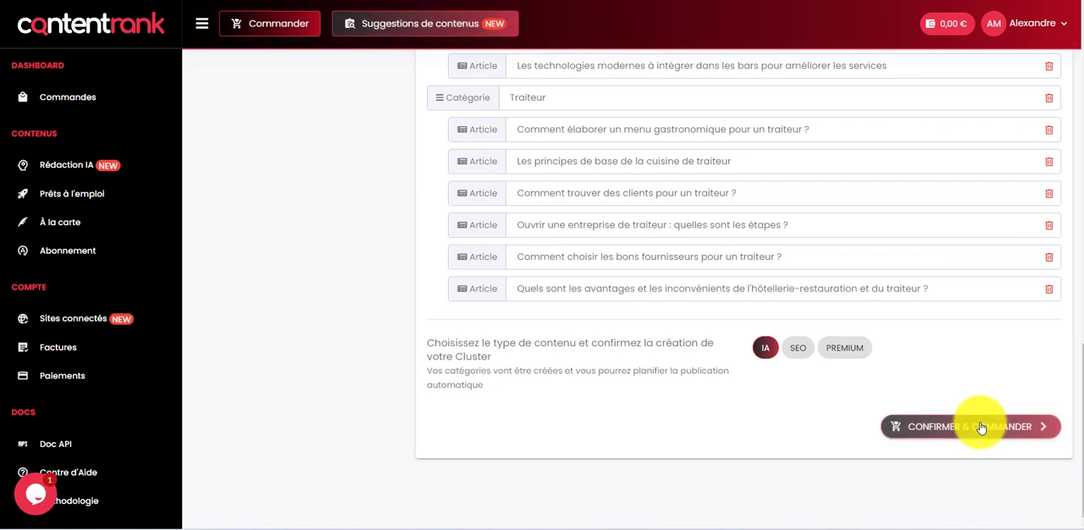
Step: Open the support chat to view its help options and close it again
{"action": "scroll", "coordinate": [744, 400], "scroll_direction": "up", "scroll_amount": 1}
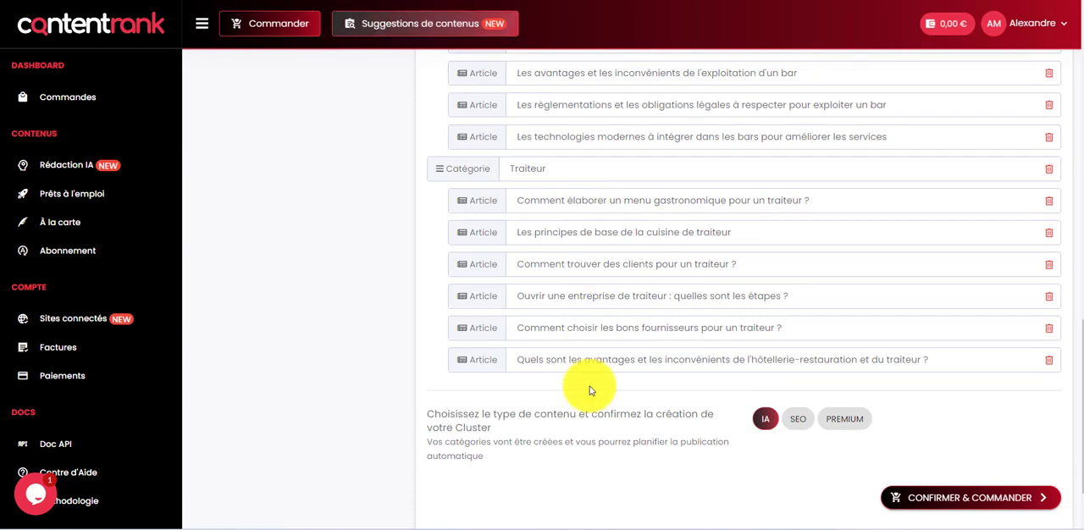
{"action": "scroll", "coordinate": [591, 390], "scroll_direction": "up", "scroll_amount": 9}
{"action": "scroll", "coordinate": [593, 390], "scroll_direction": "up", "scroll_amount": 4}
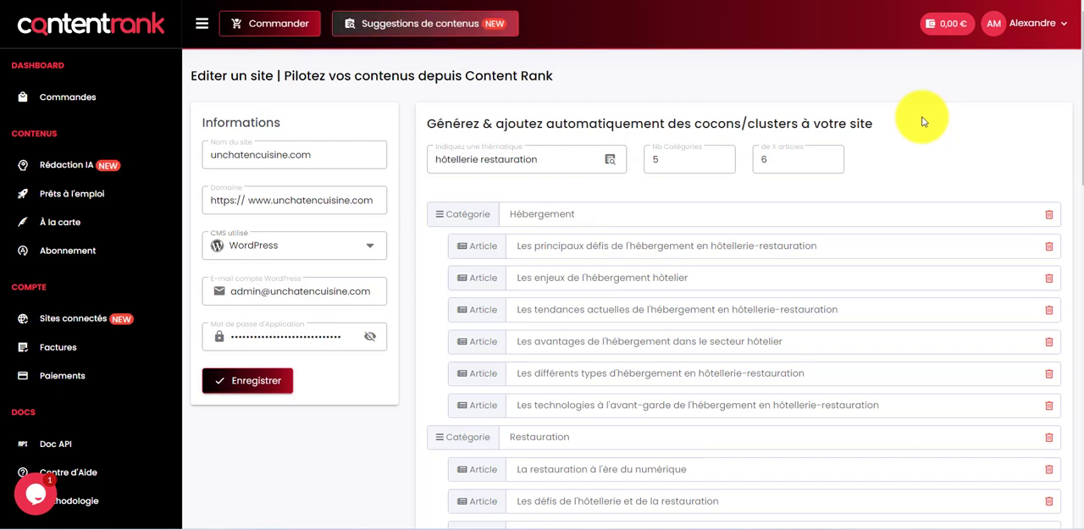
{"action": "left_click", "coordinate": [32, 498]}
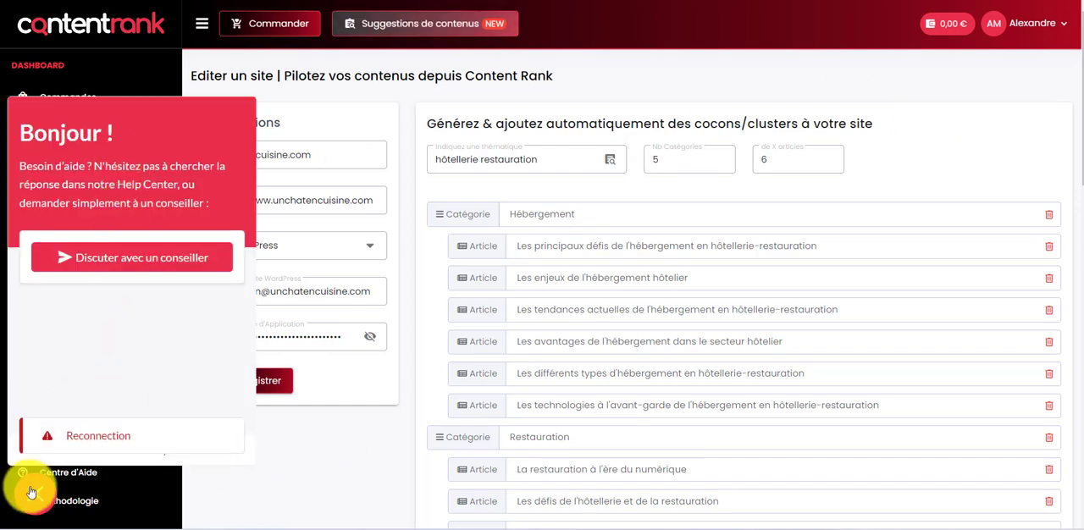
{"action": "left_click", "coordinate": [33, 496]}
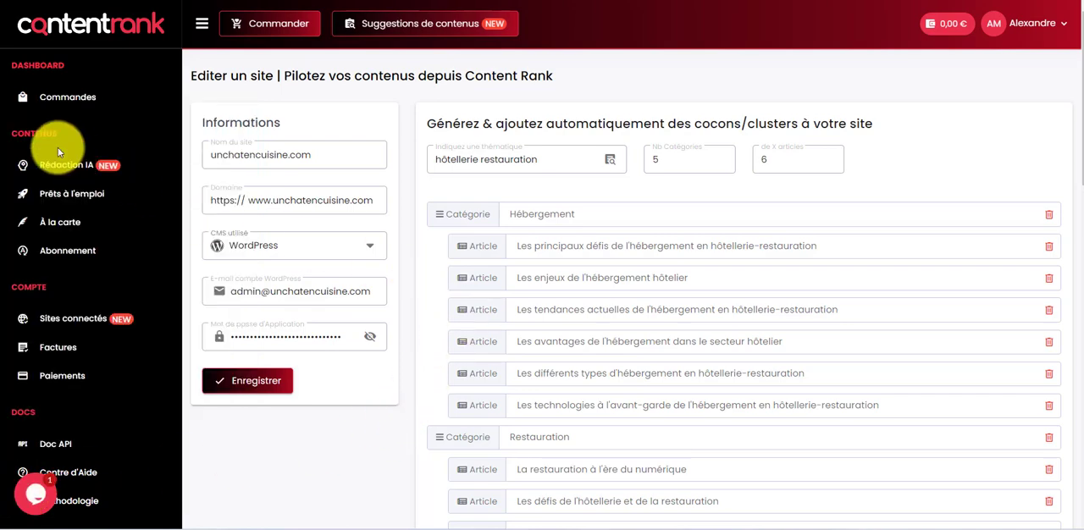
Step: Browse the ready-to-use articles with their word counts, scores and prices, and return to the list of connected sites
{"action": "left_click", "coordinate": [80, 202]}
{"action": "scroll", "coordinate": [767, 182], "scroll_direction": "down", "scroll_amount": 15}
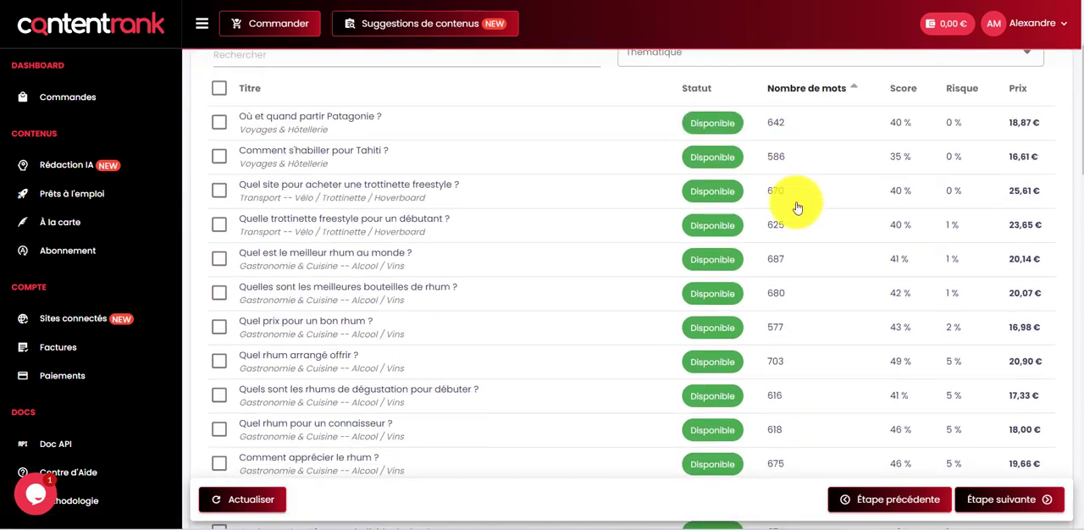
{"action": "scroll", "coordinate": [612, 206], "scroll_direction": "down", "scroll_amount": 3}
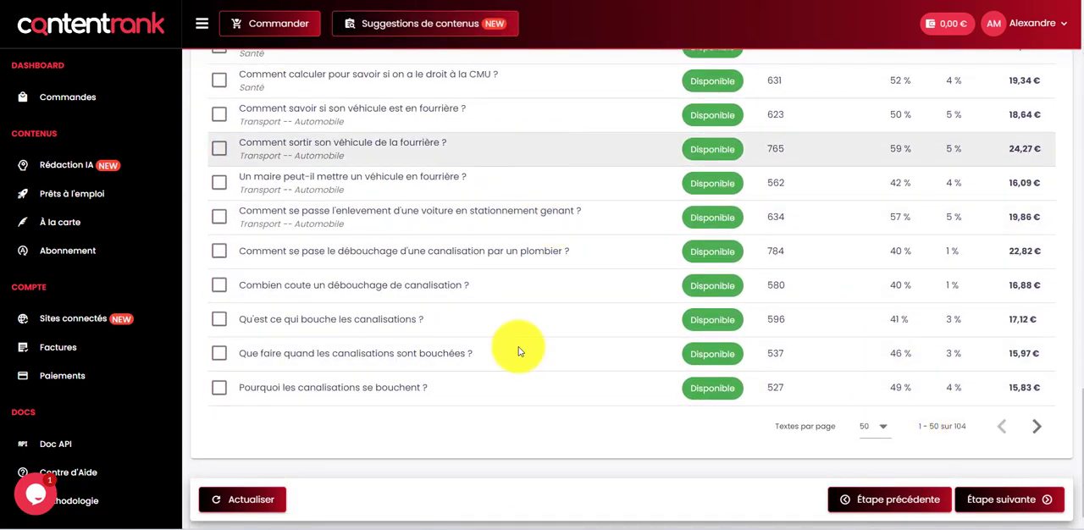
{"action": "scroll", "coordinate": [636, 412], "scroll_direction": "up", "scroll_amount": 8}
{"action": "scroll", "coordinate": [601, 317], "scroll_direction": "up", "scroll_amount": 8}
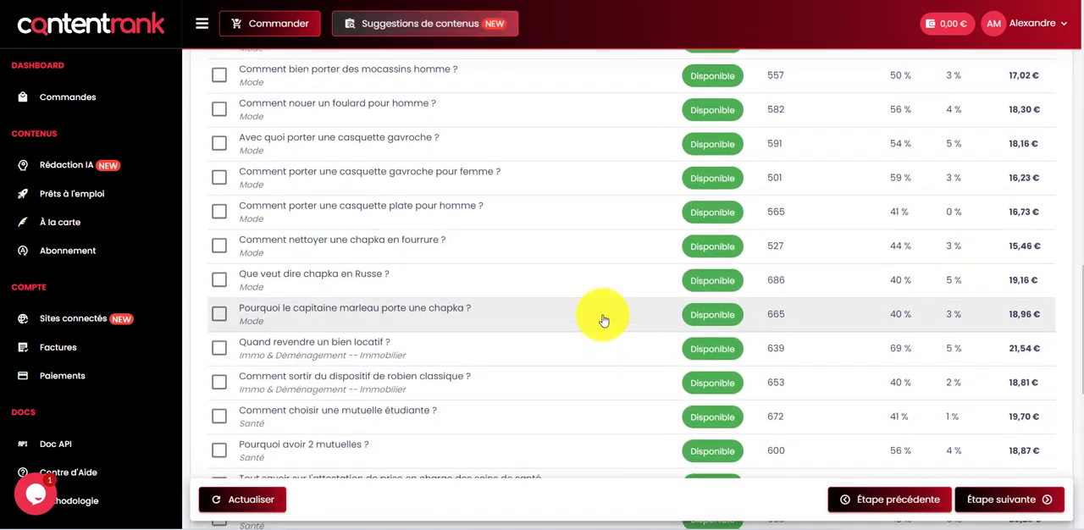
{"action": "scroll", "coordinate": [580, 307], "scroll_direction": "up", "scroll_amount": 3}
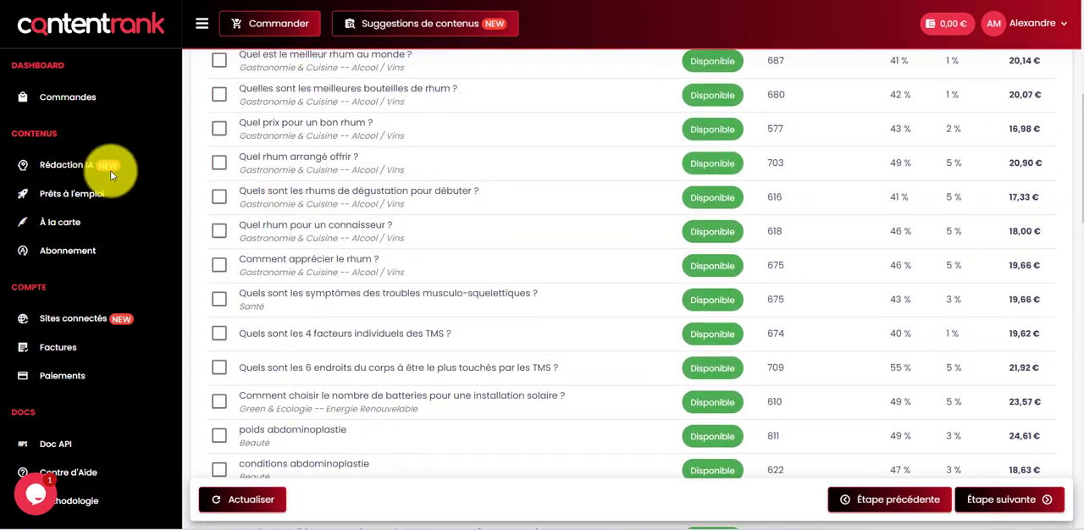
{"action": "scroll", "coordinate": [388, 206], "scroll_direction": "up", "scroll_amount": 2}
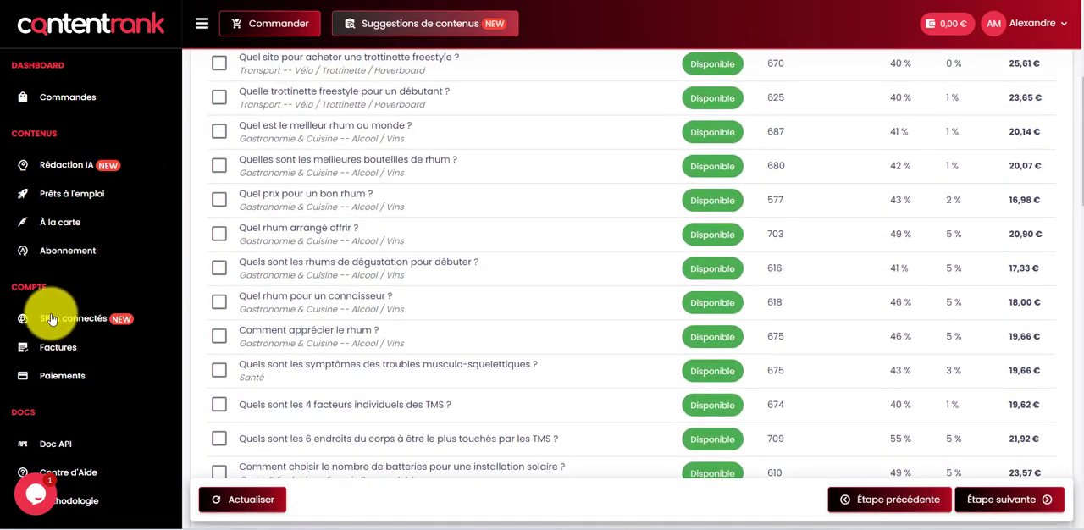
{"action": "left_click", "coordinate": [95, 317]}
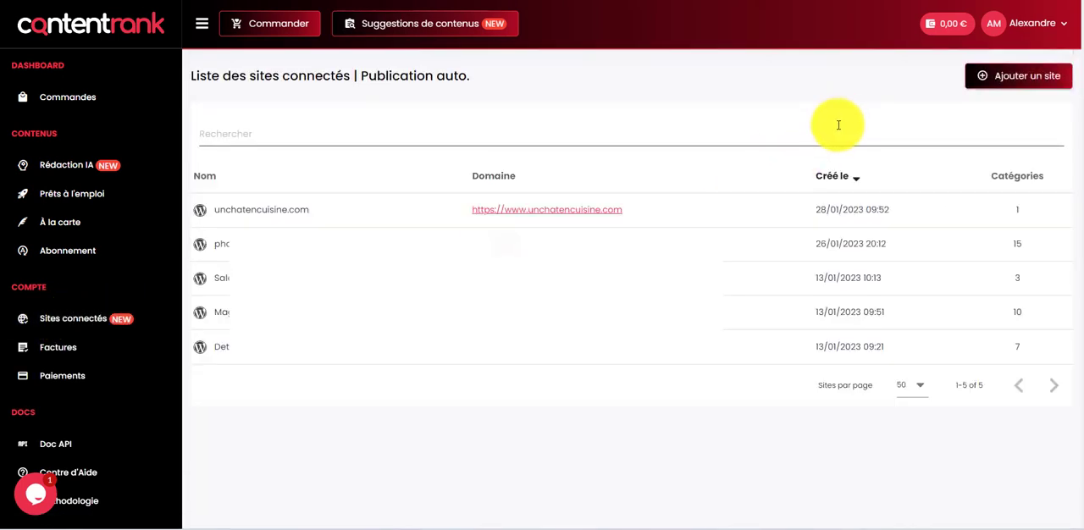